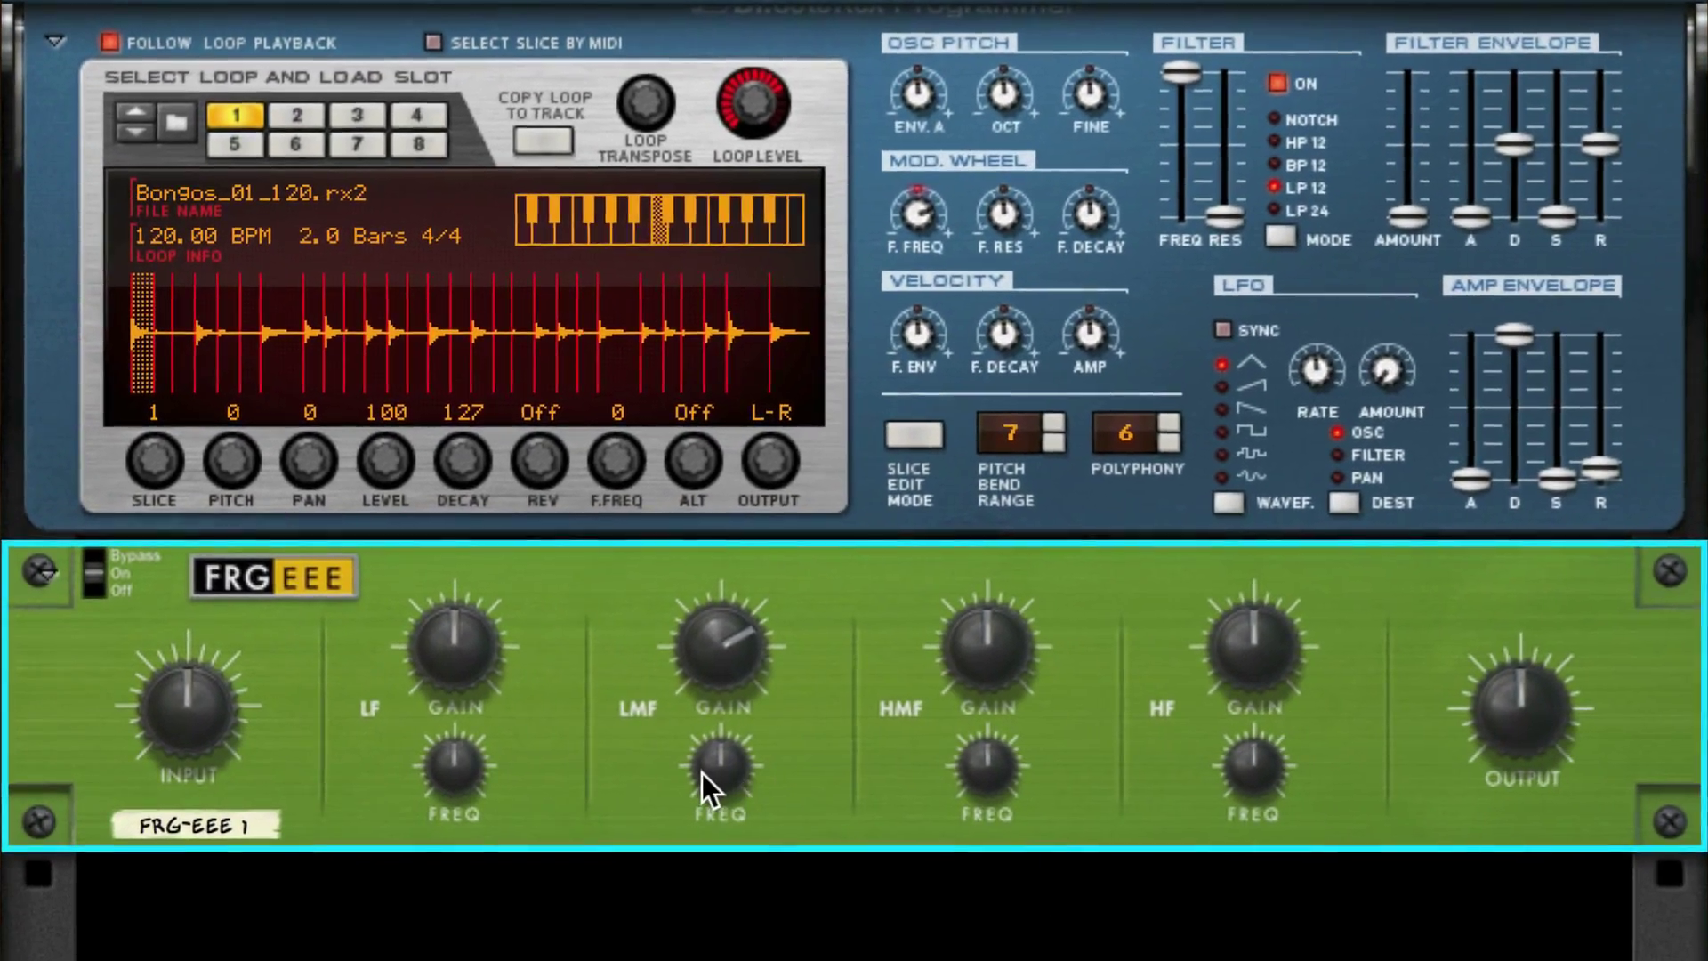
Nudge the FRG-EEE LMF frequency knob slightly lower while the Dr. Octo Rex bongo loop plays.
drag(703, 779, 703, 791)
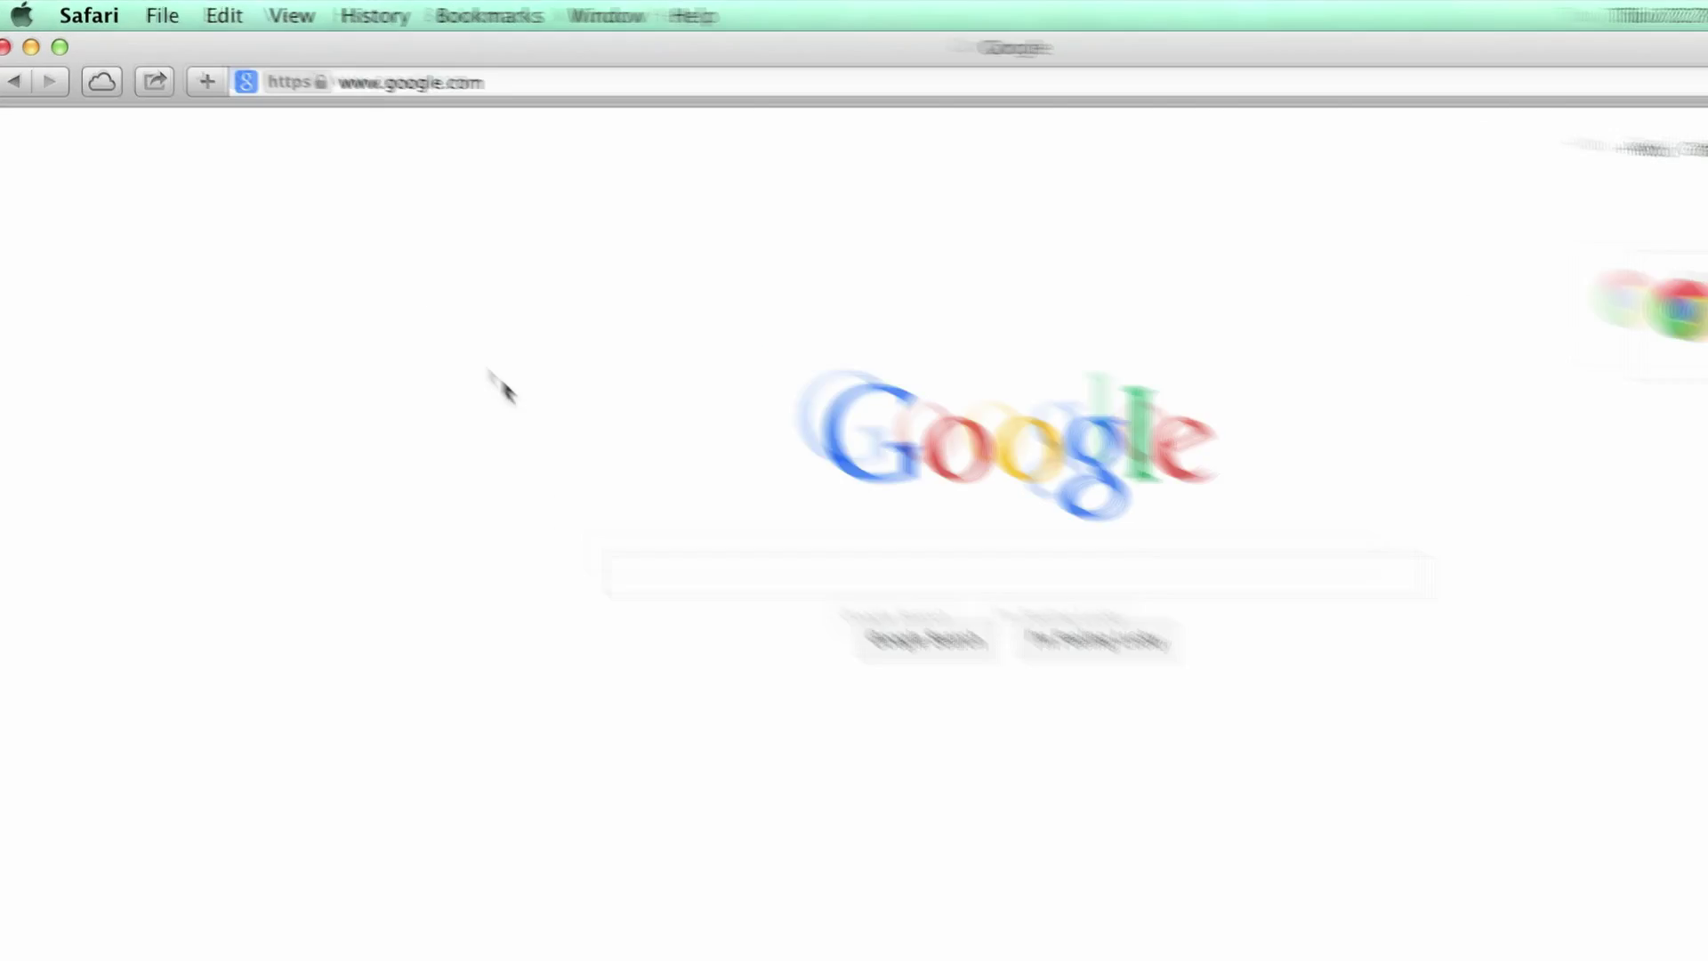
Go to shop.propellerheads.se in Safari and open its product category list.
click(399, 84)
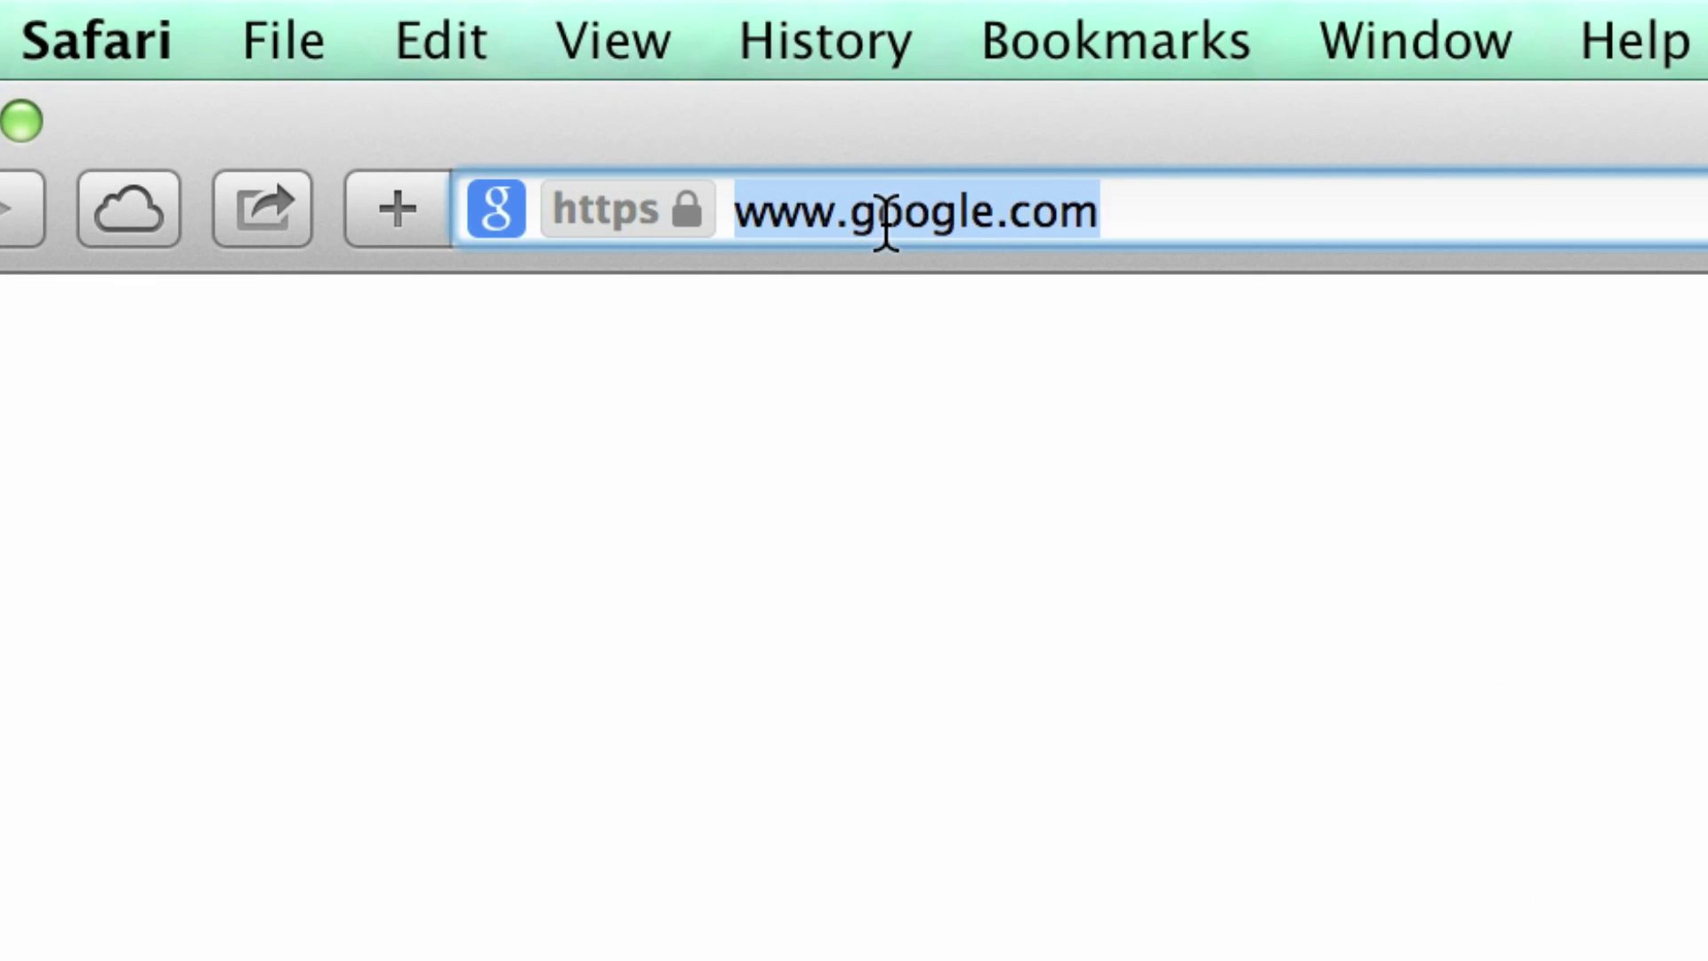
text(shop.propellerheads.se)
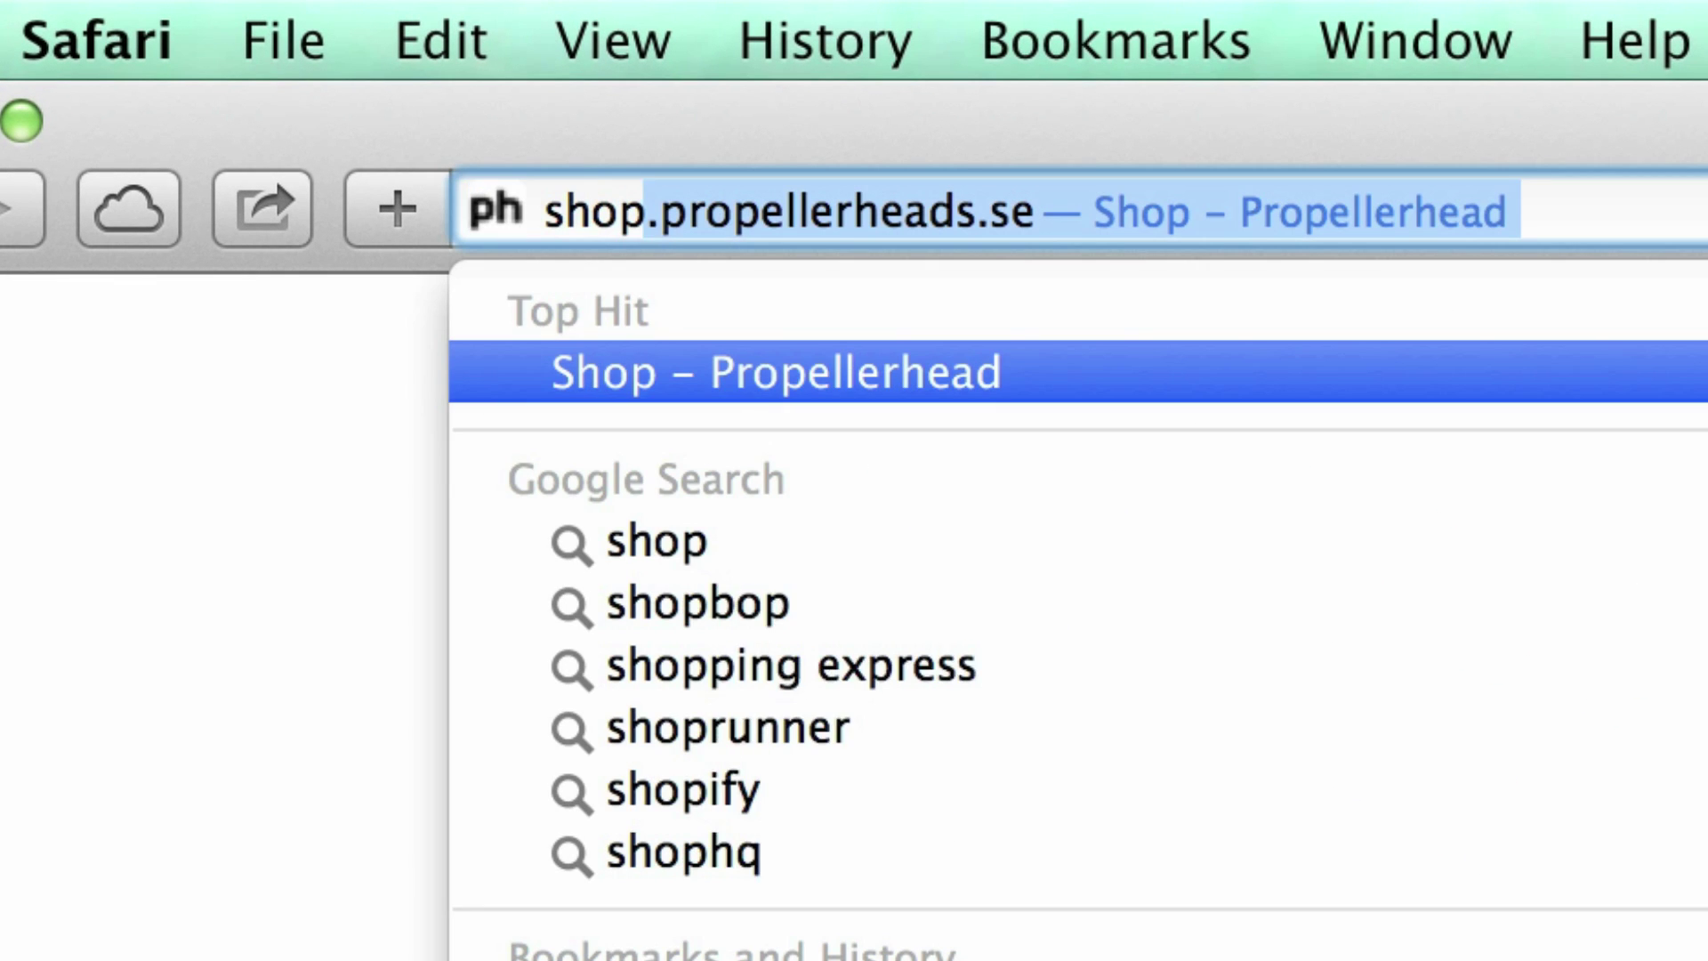
key(Return)
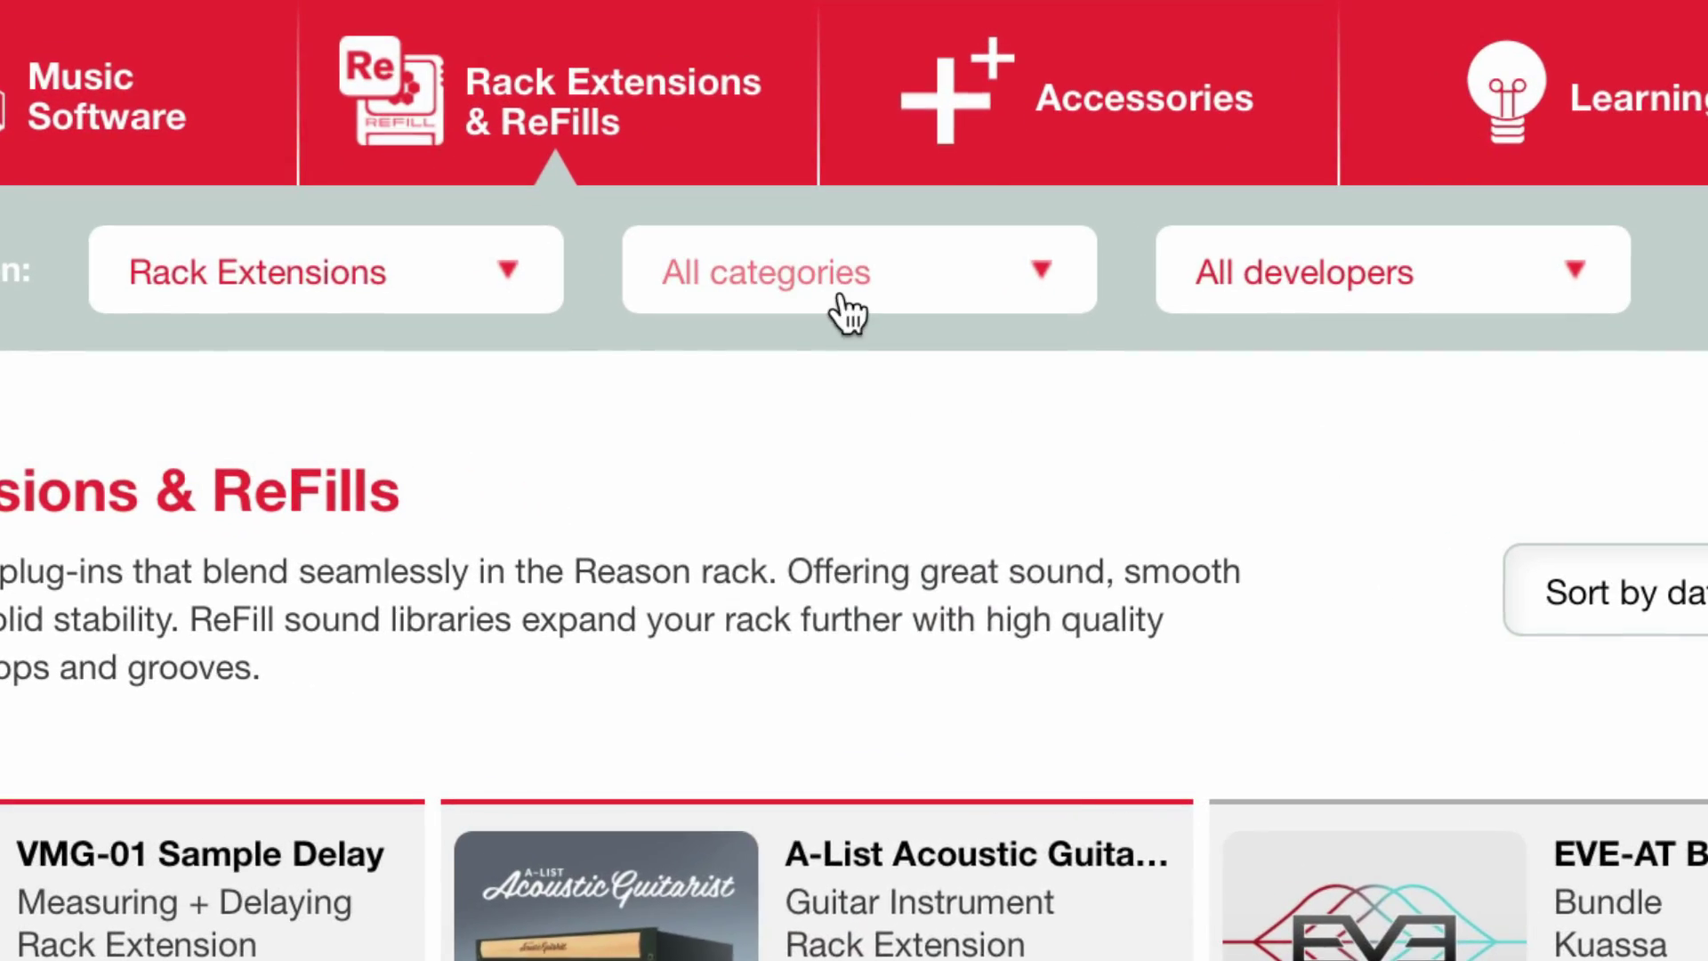
click(846, 306)
Filter the shop to Instruments and start a Korg MonoPoly free trial.
click(814, 408)
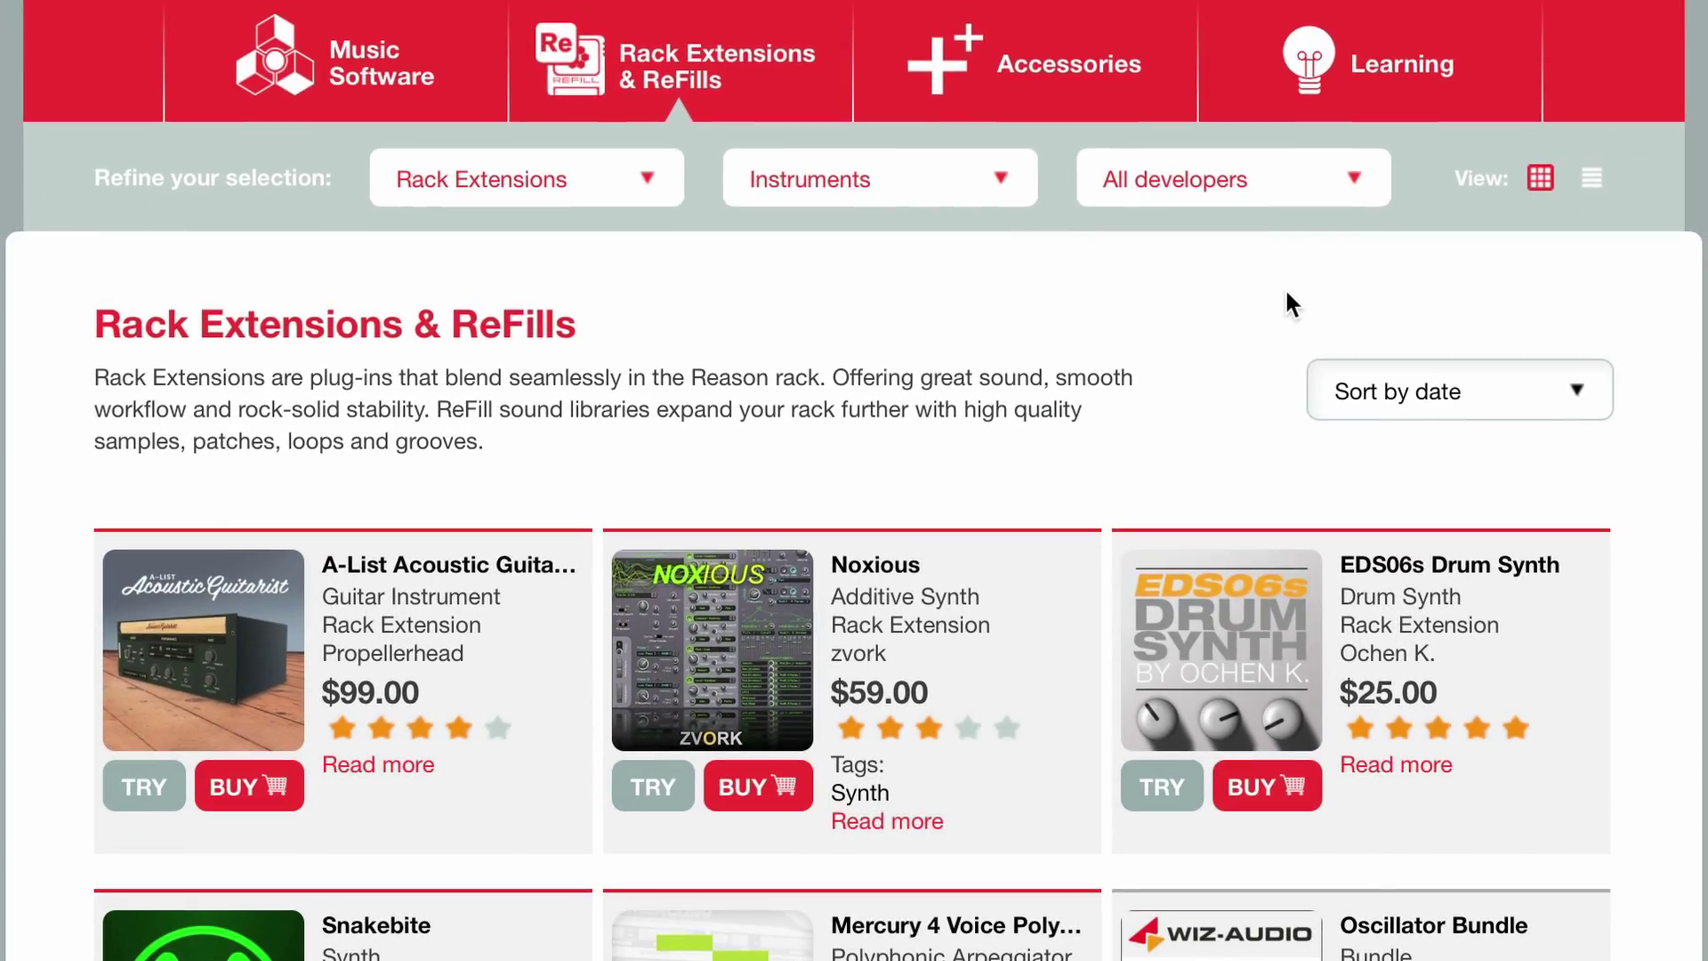
scroll(1290, 297, down, 15)
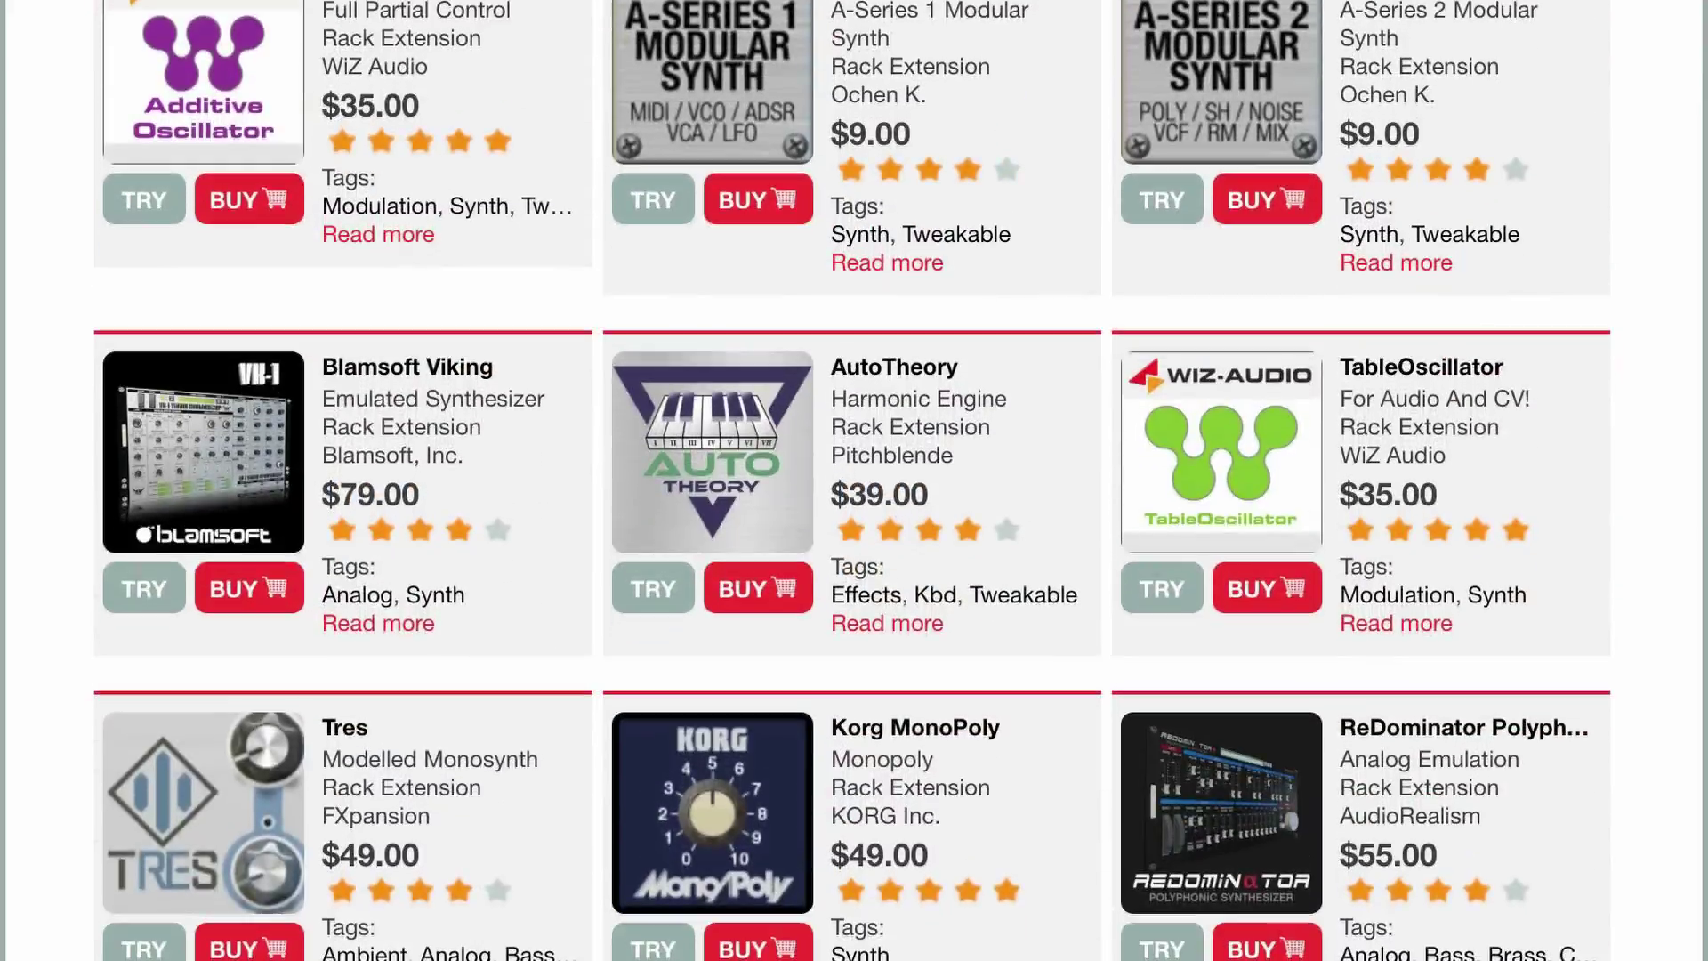
scroll(852, 480, down, 7)
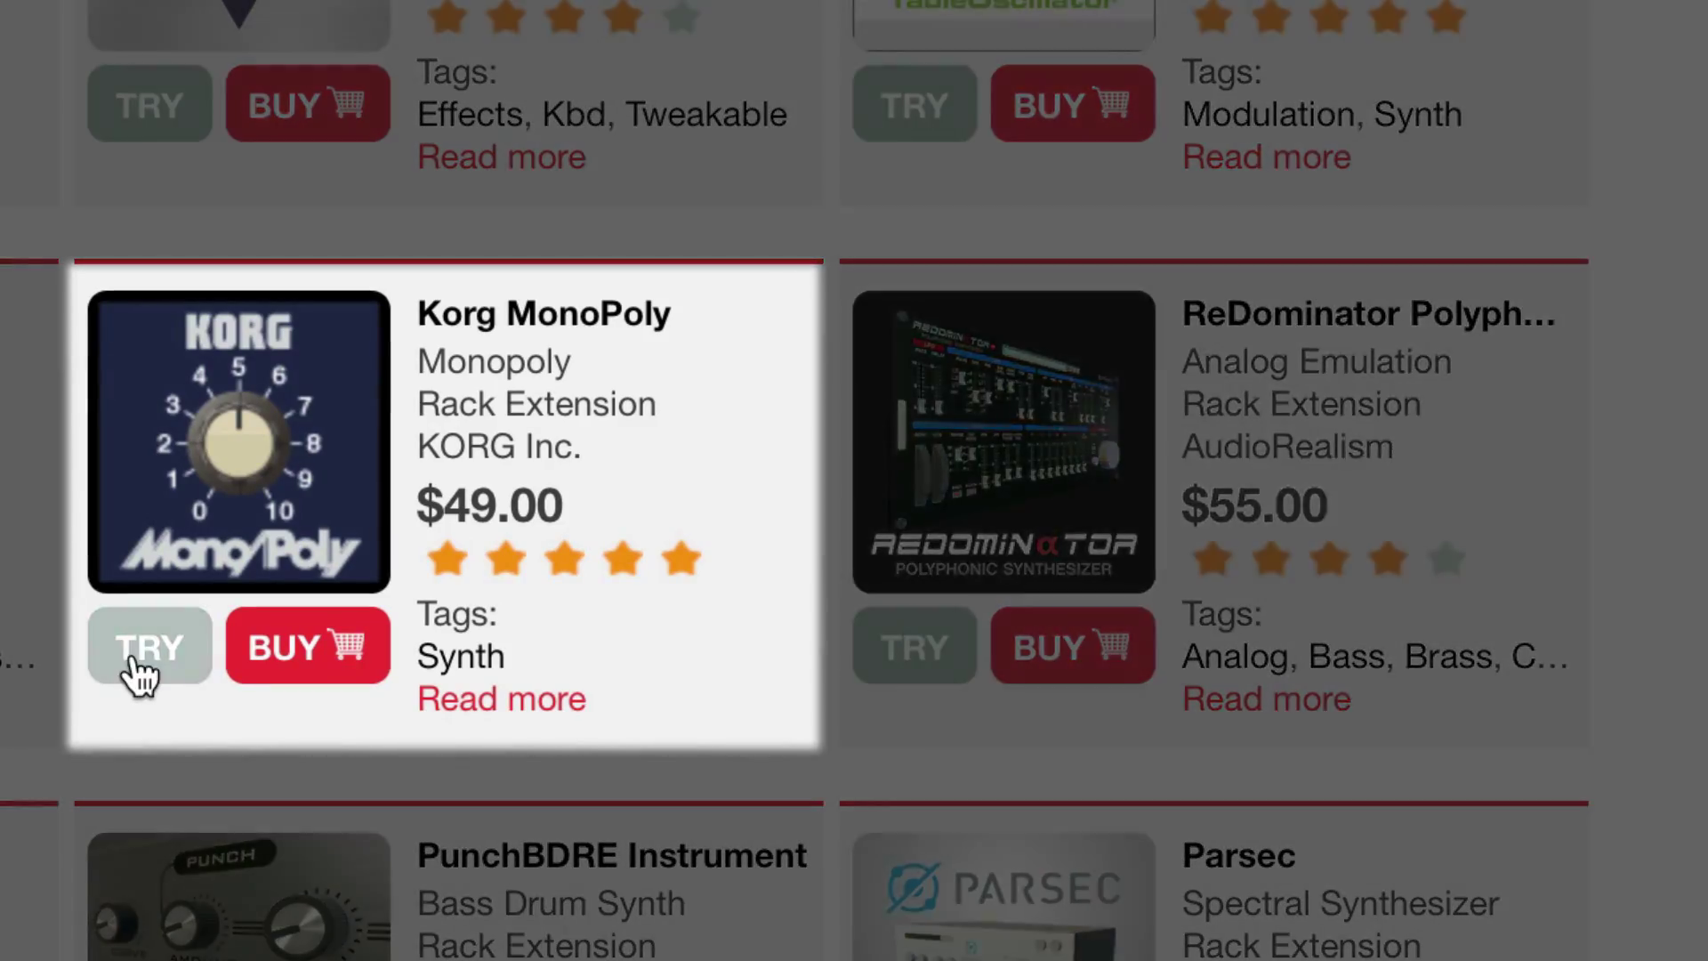
click(144, 654)
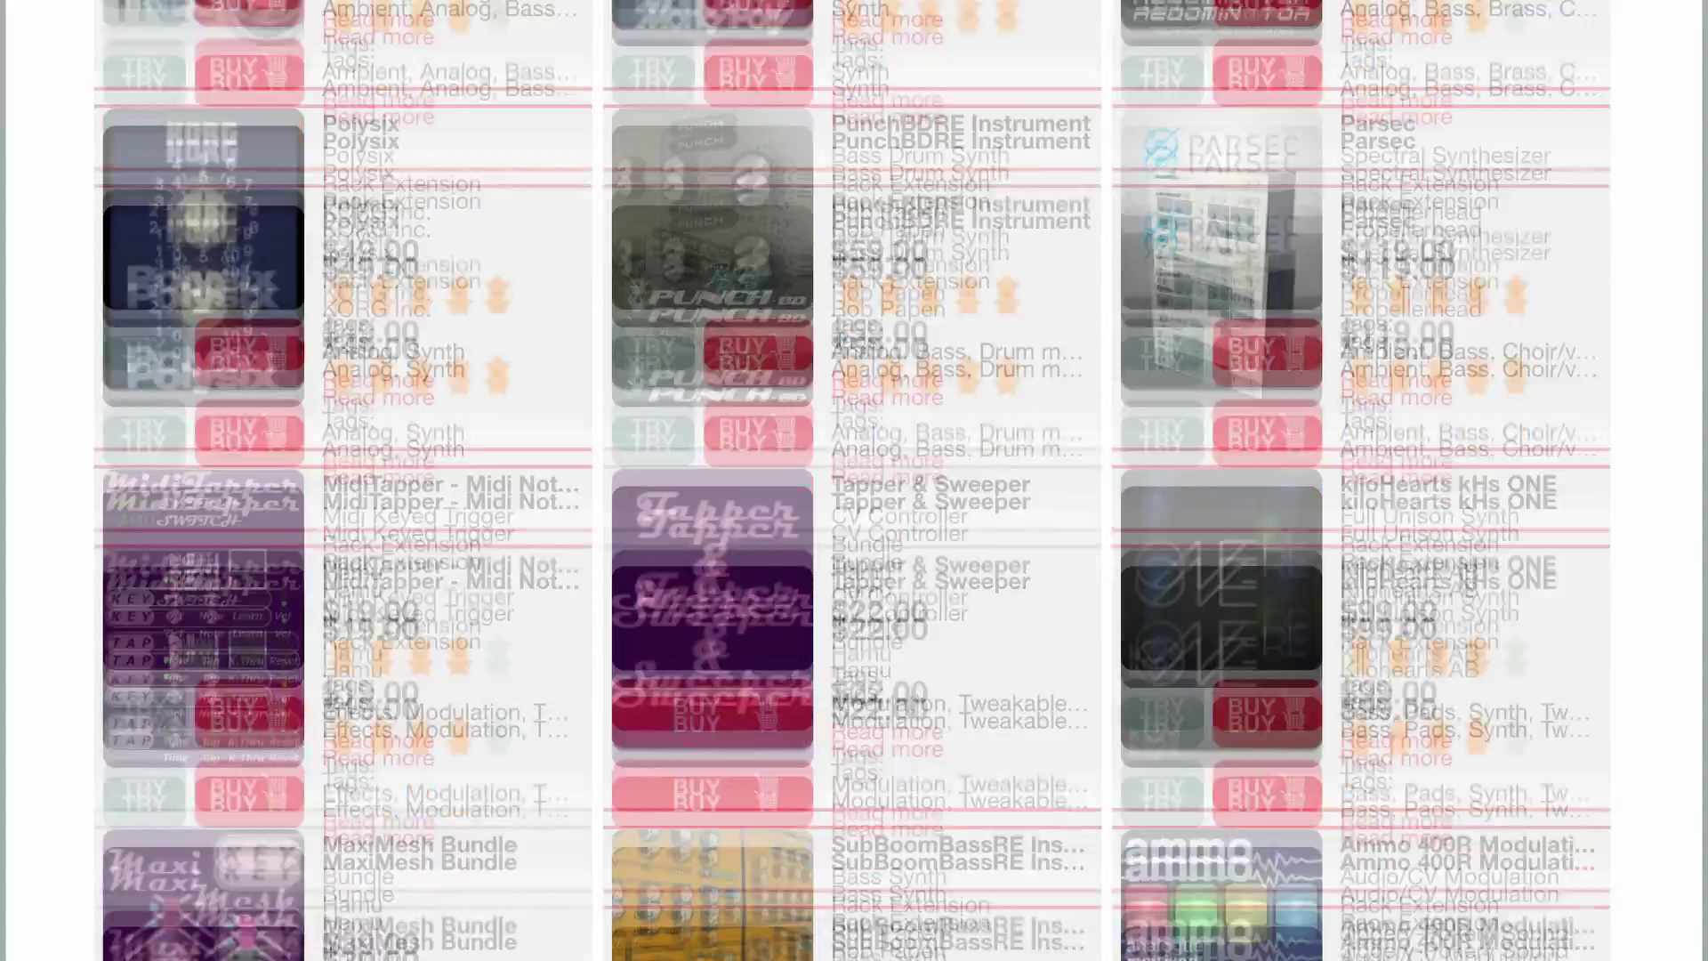
Add a Synapse Antidote free trial and check out both trial items.
scroll(852, 480, down, 5)
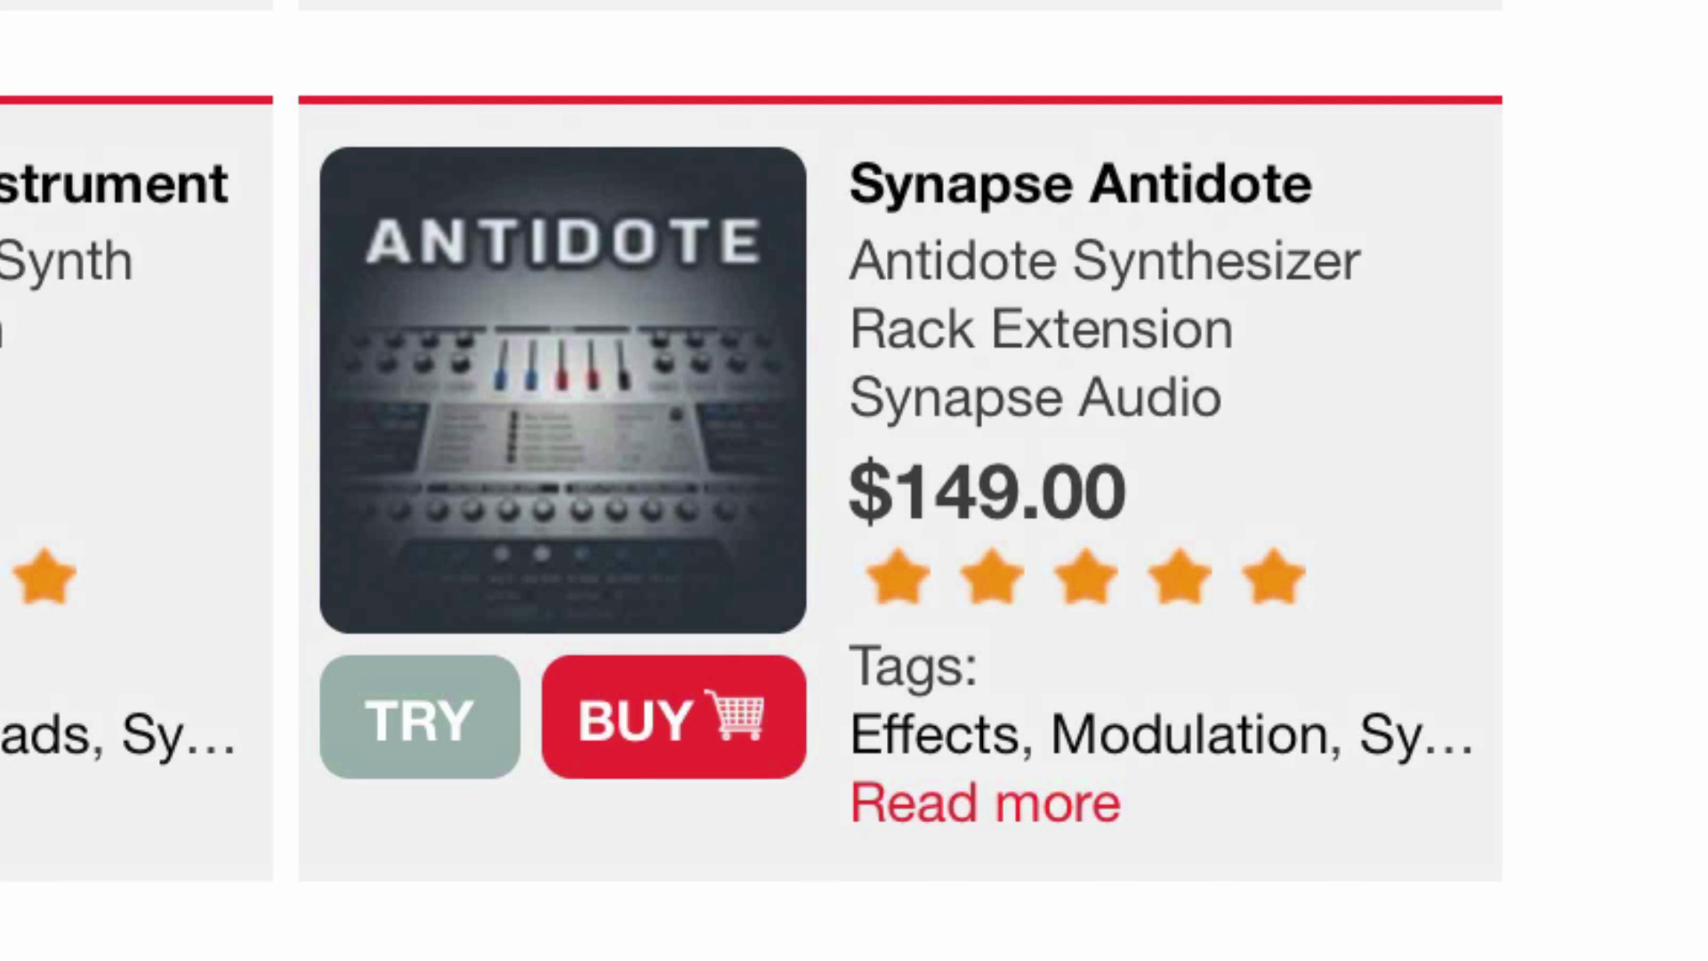
click(390, 734)
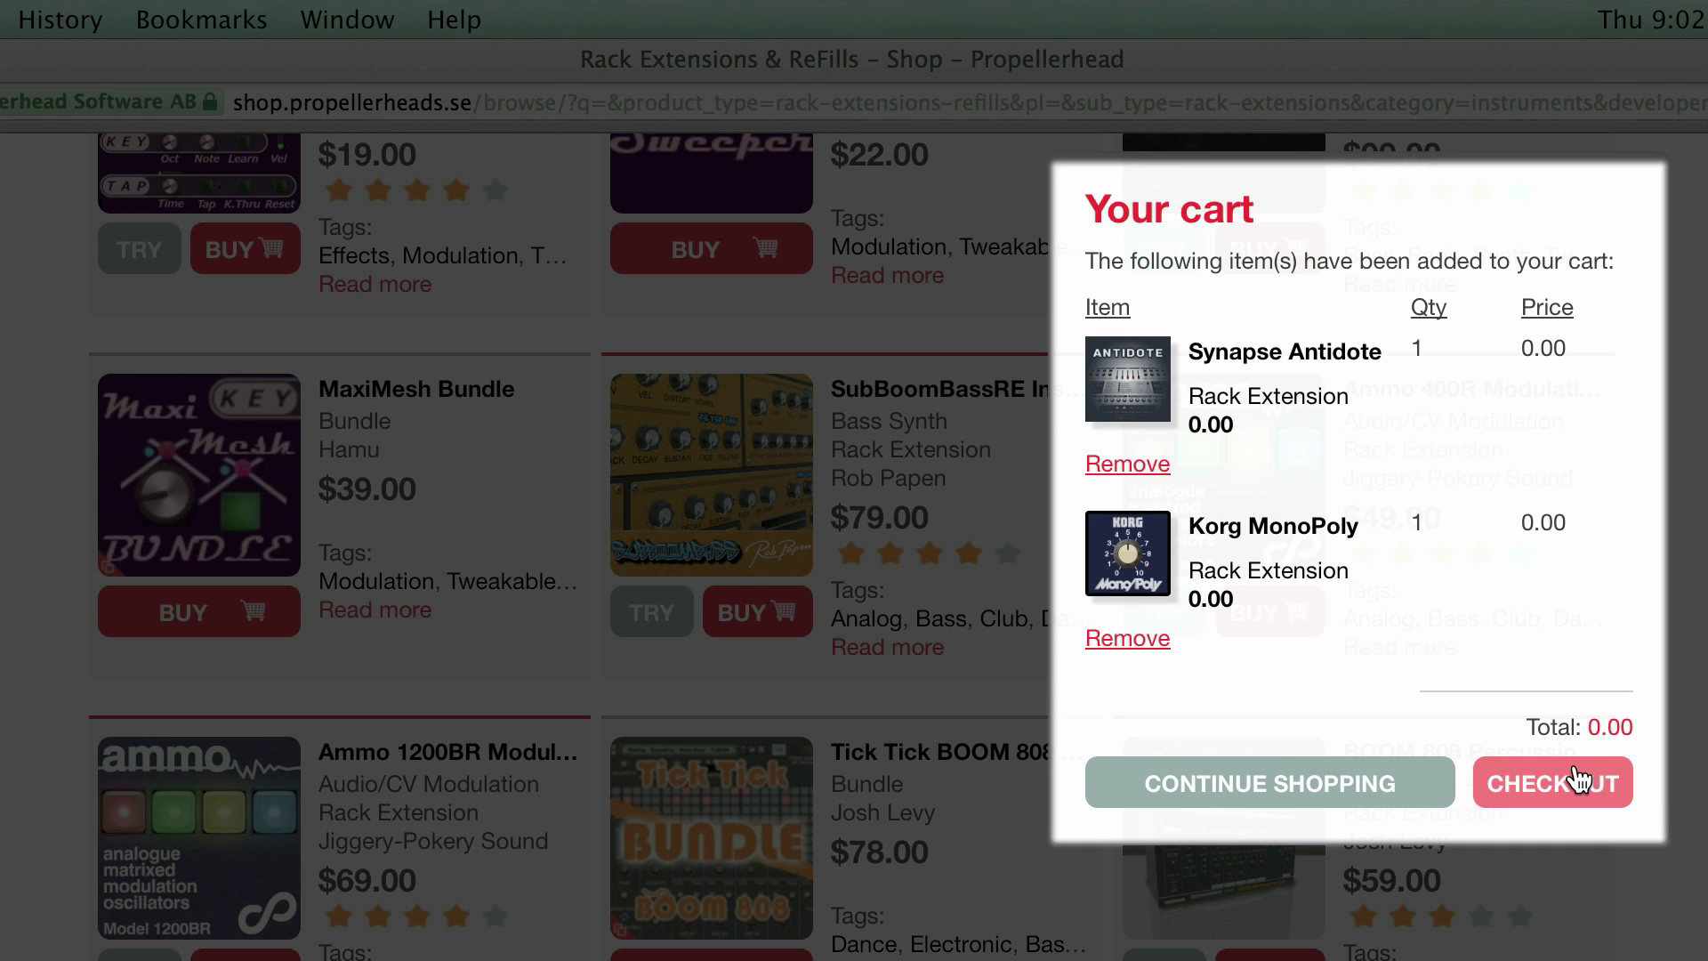
click(1575, 765)
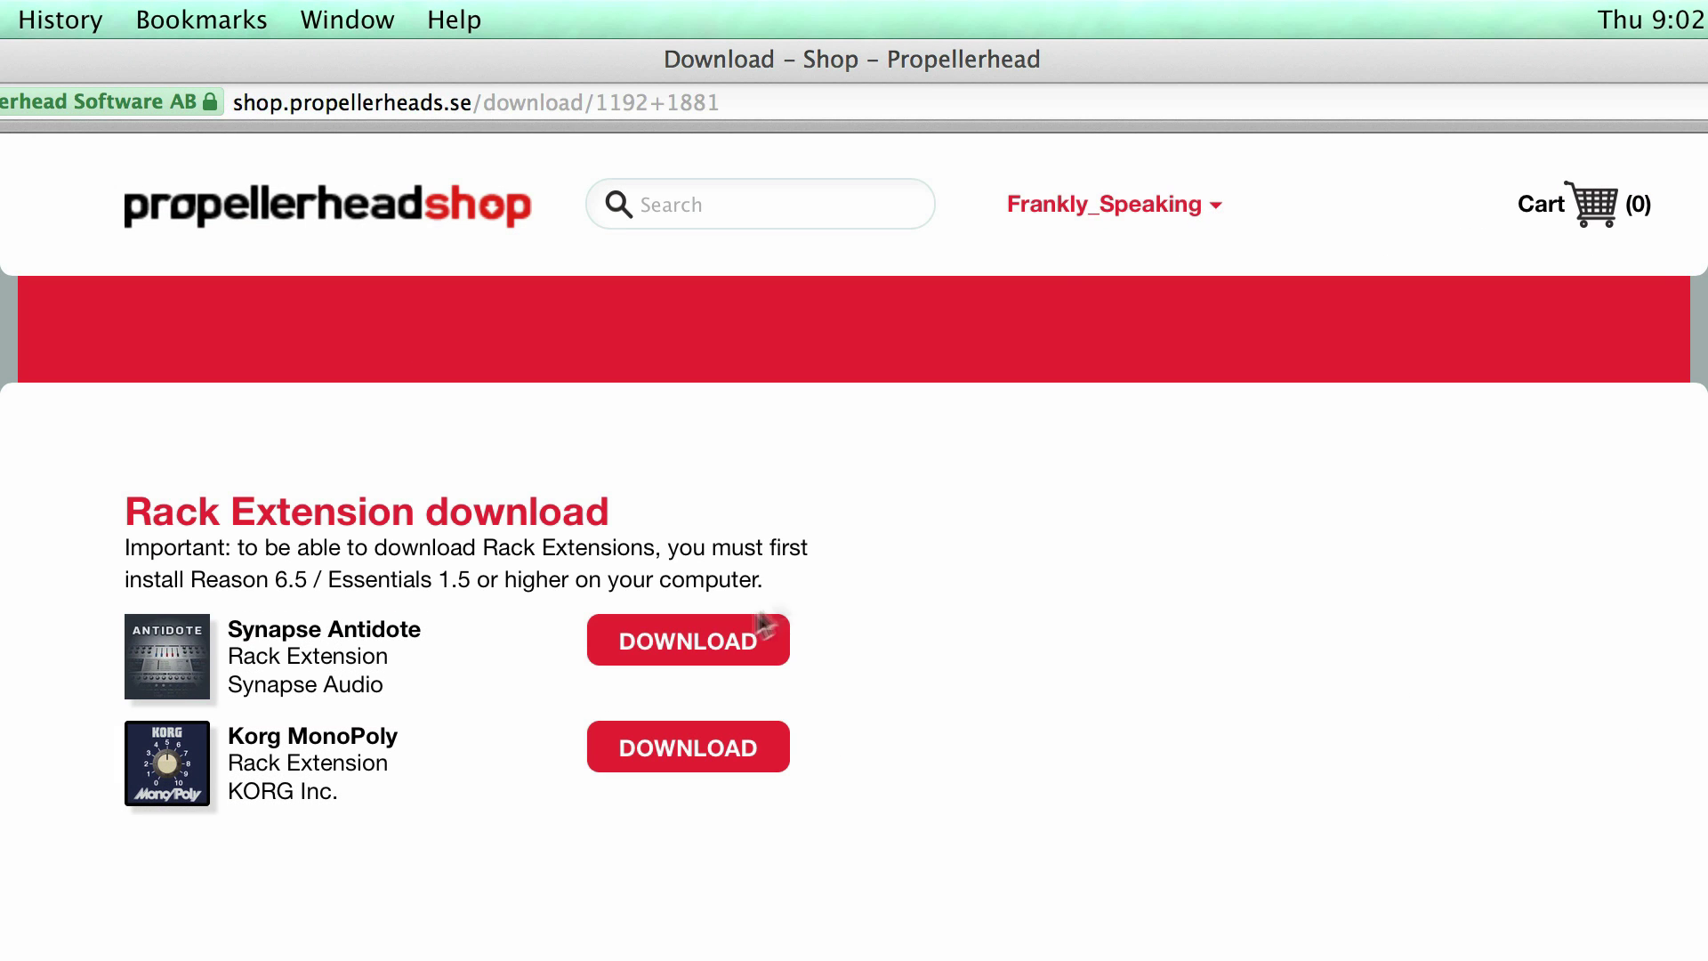
Download and install the Korg MonoPoly 1.0.4 and Synapse Antidote 1.2.1 trial rack extensions.
click(725, 656)
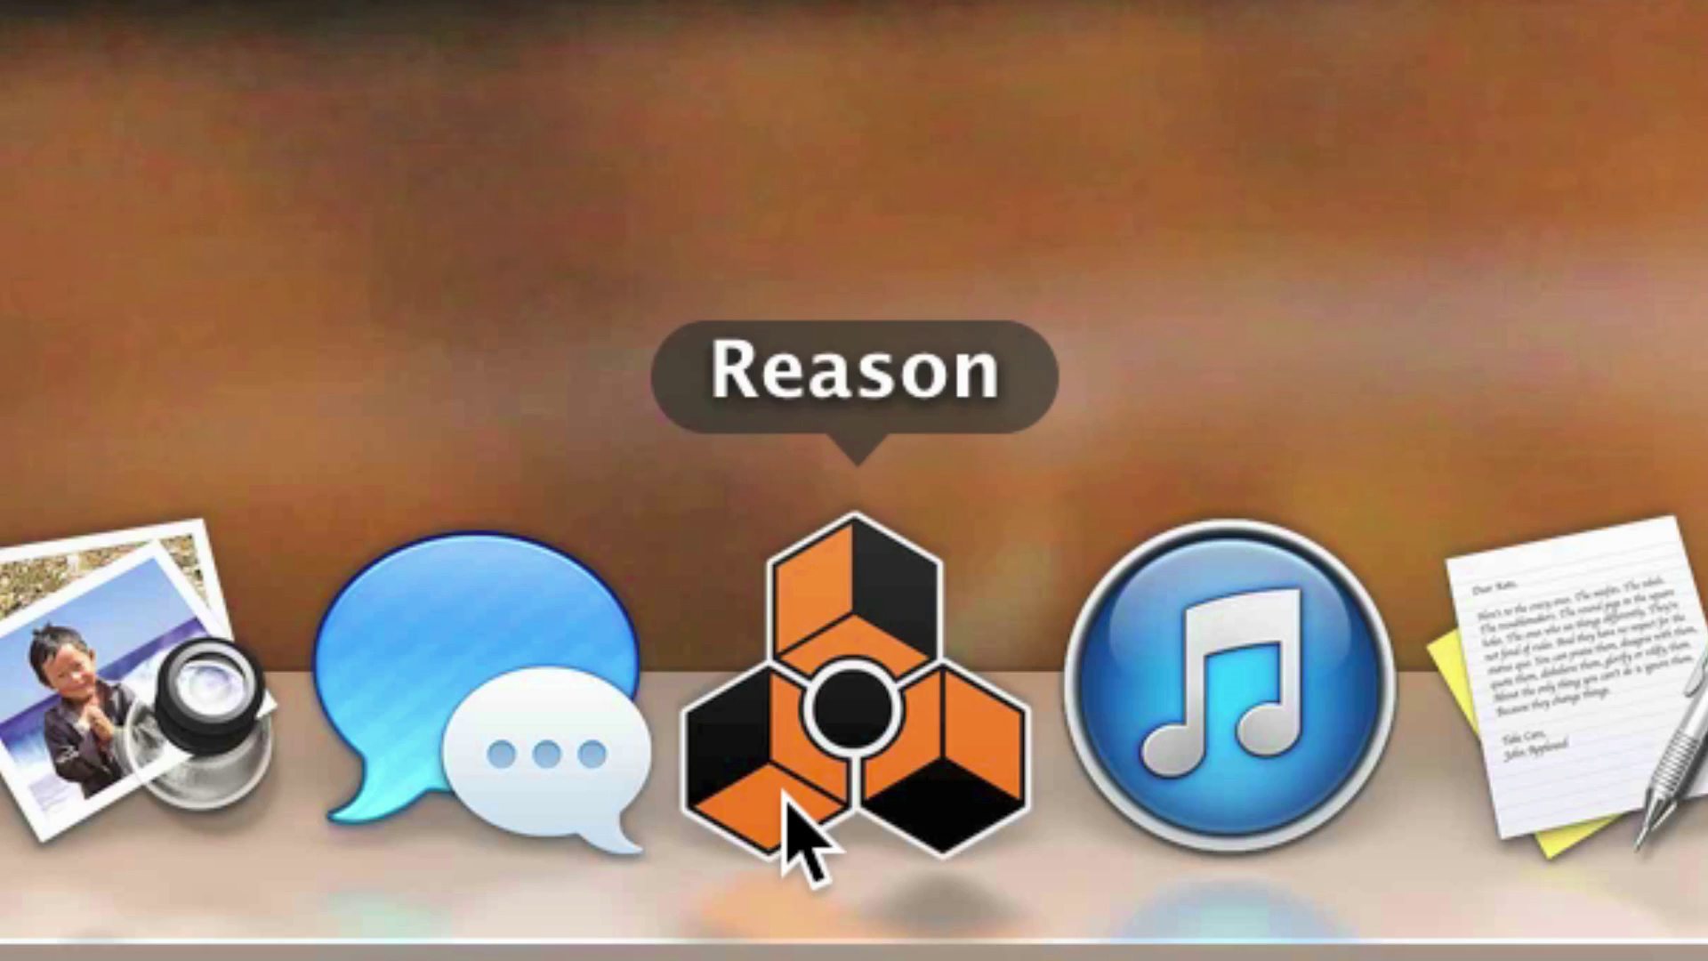
Relaunch Reason with an untitled song and show the Tool Window device palette.
click(841, 800)
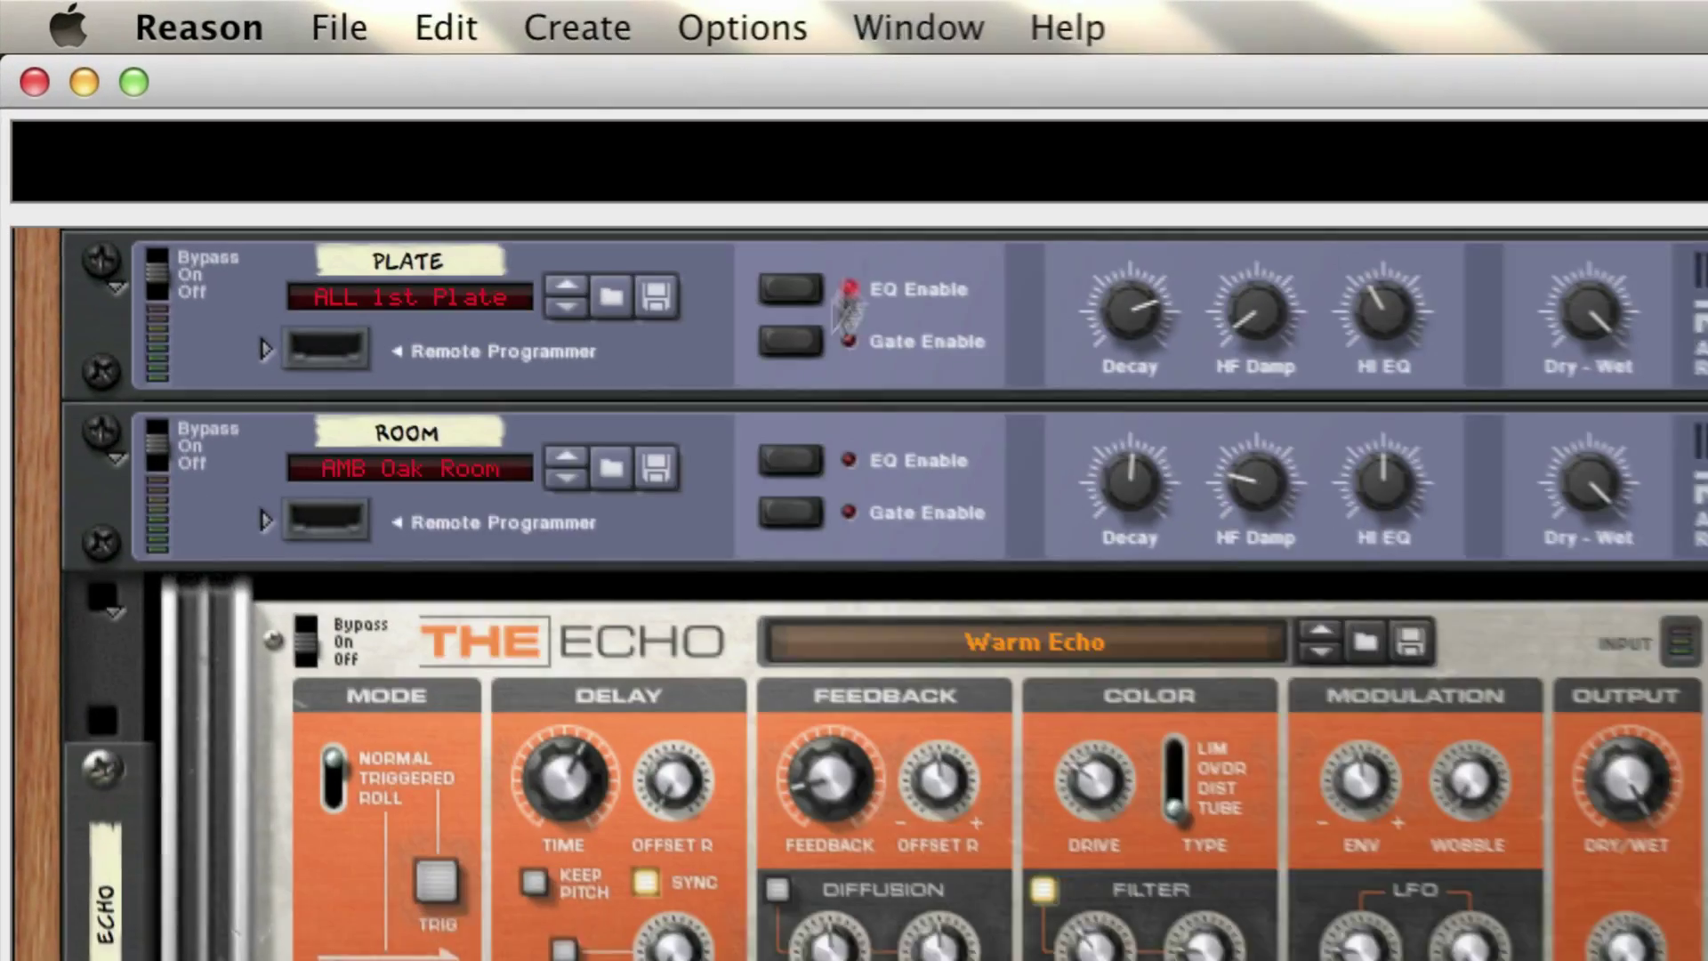
click(938, 35)
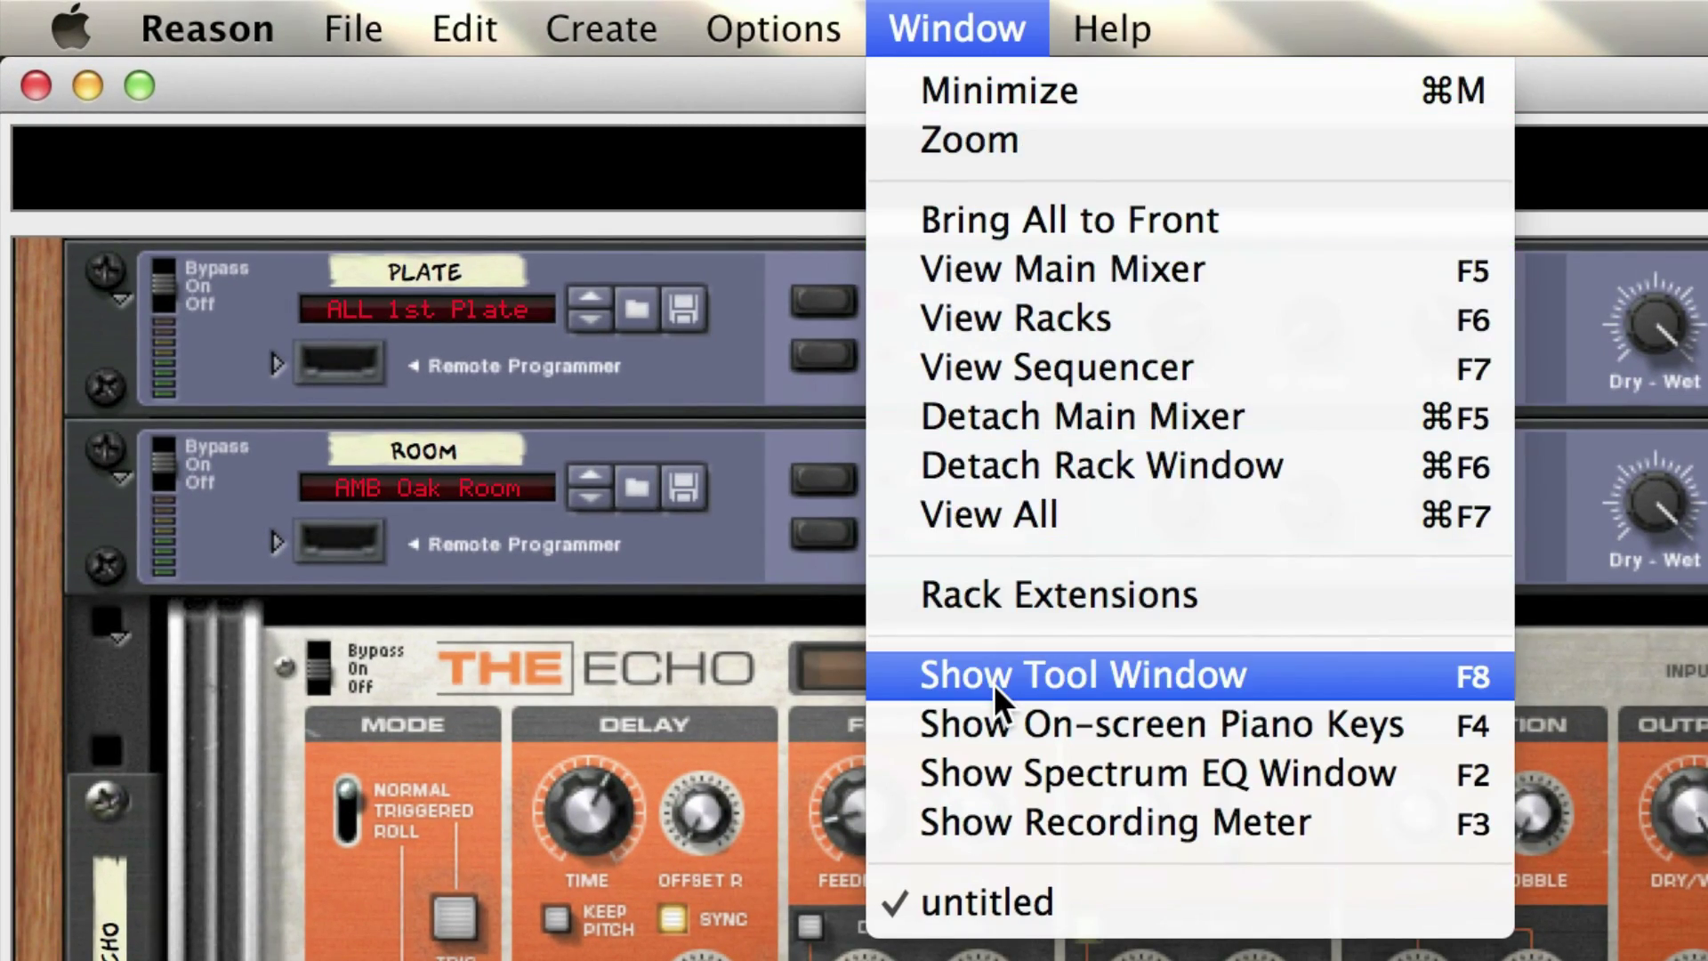
click(994, 685)
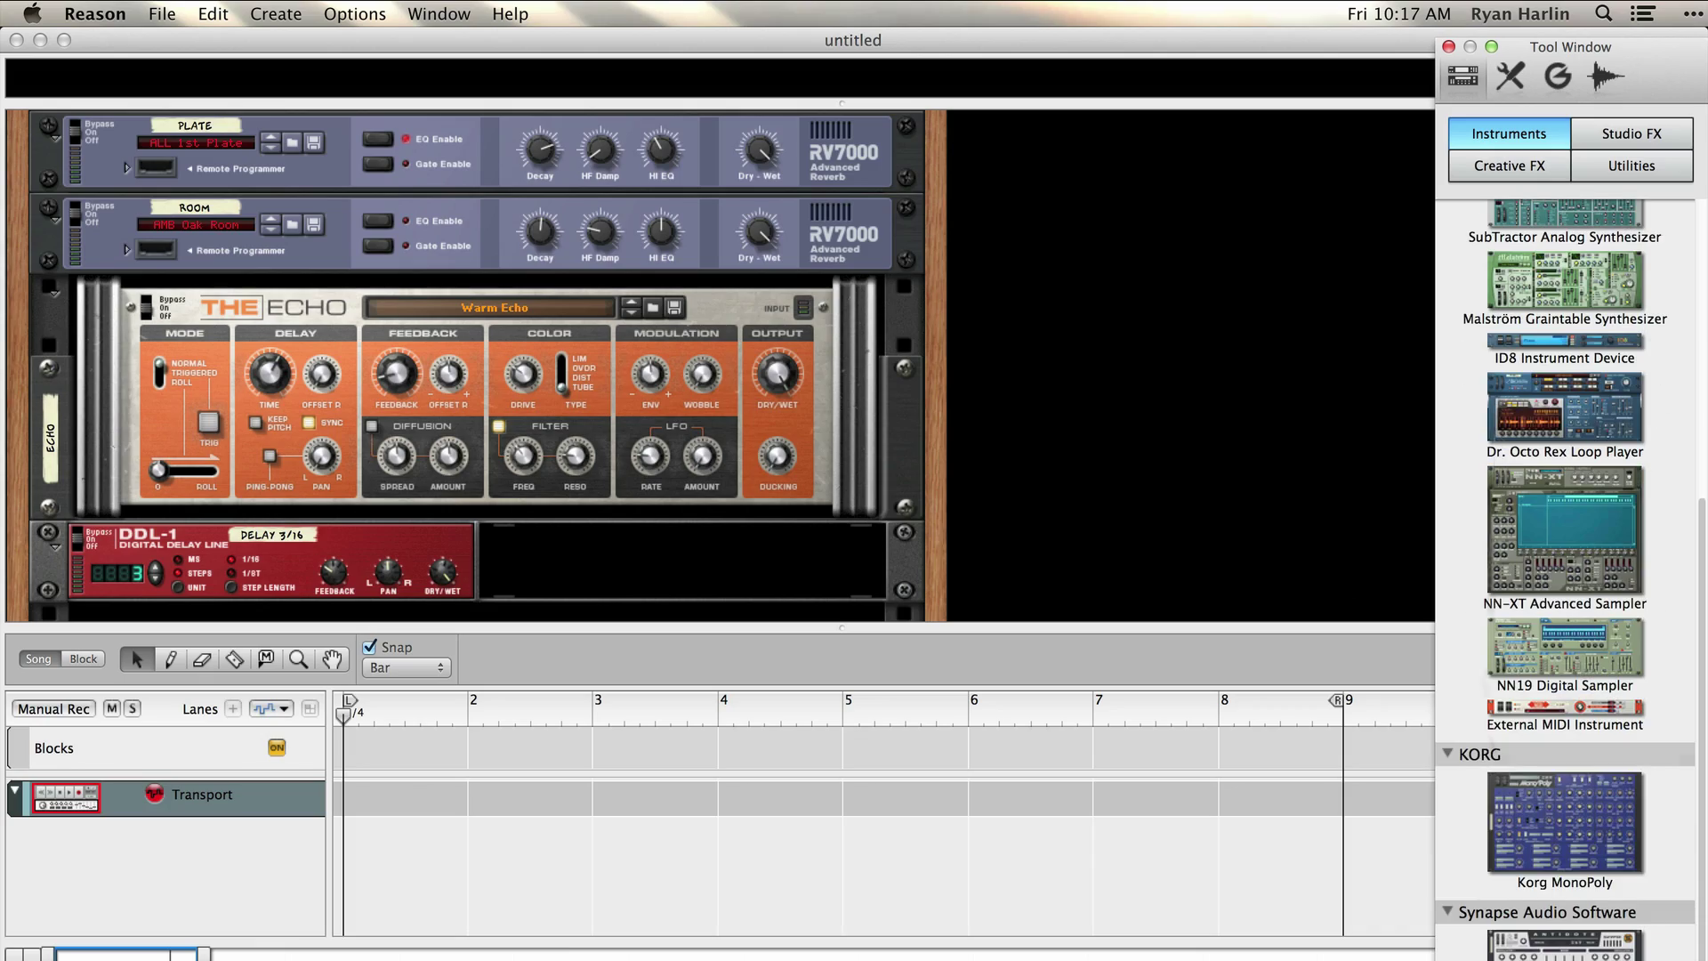
Create a MonoPoly 1 device in the rack and load its 008 Seq Trigger patch.
double_click(1506, 819)
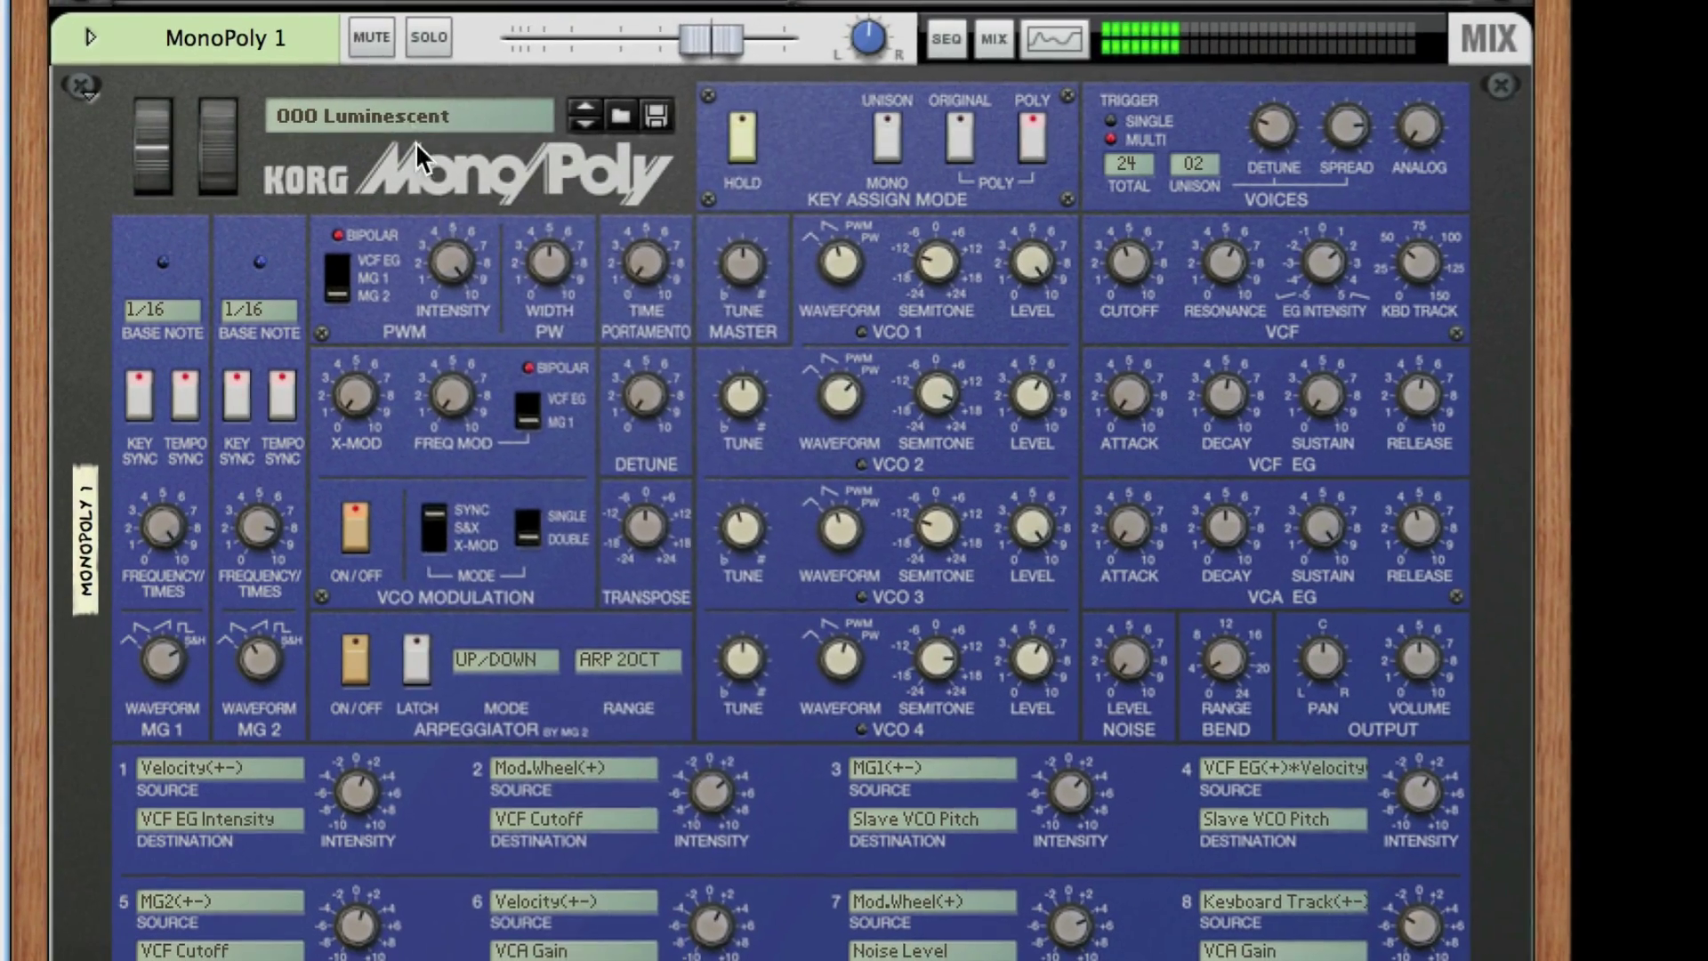
click(402, 115)
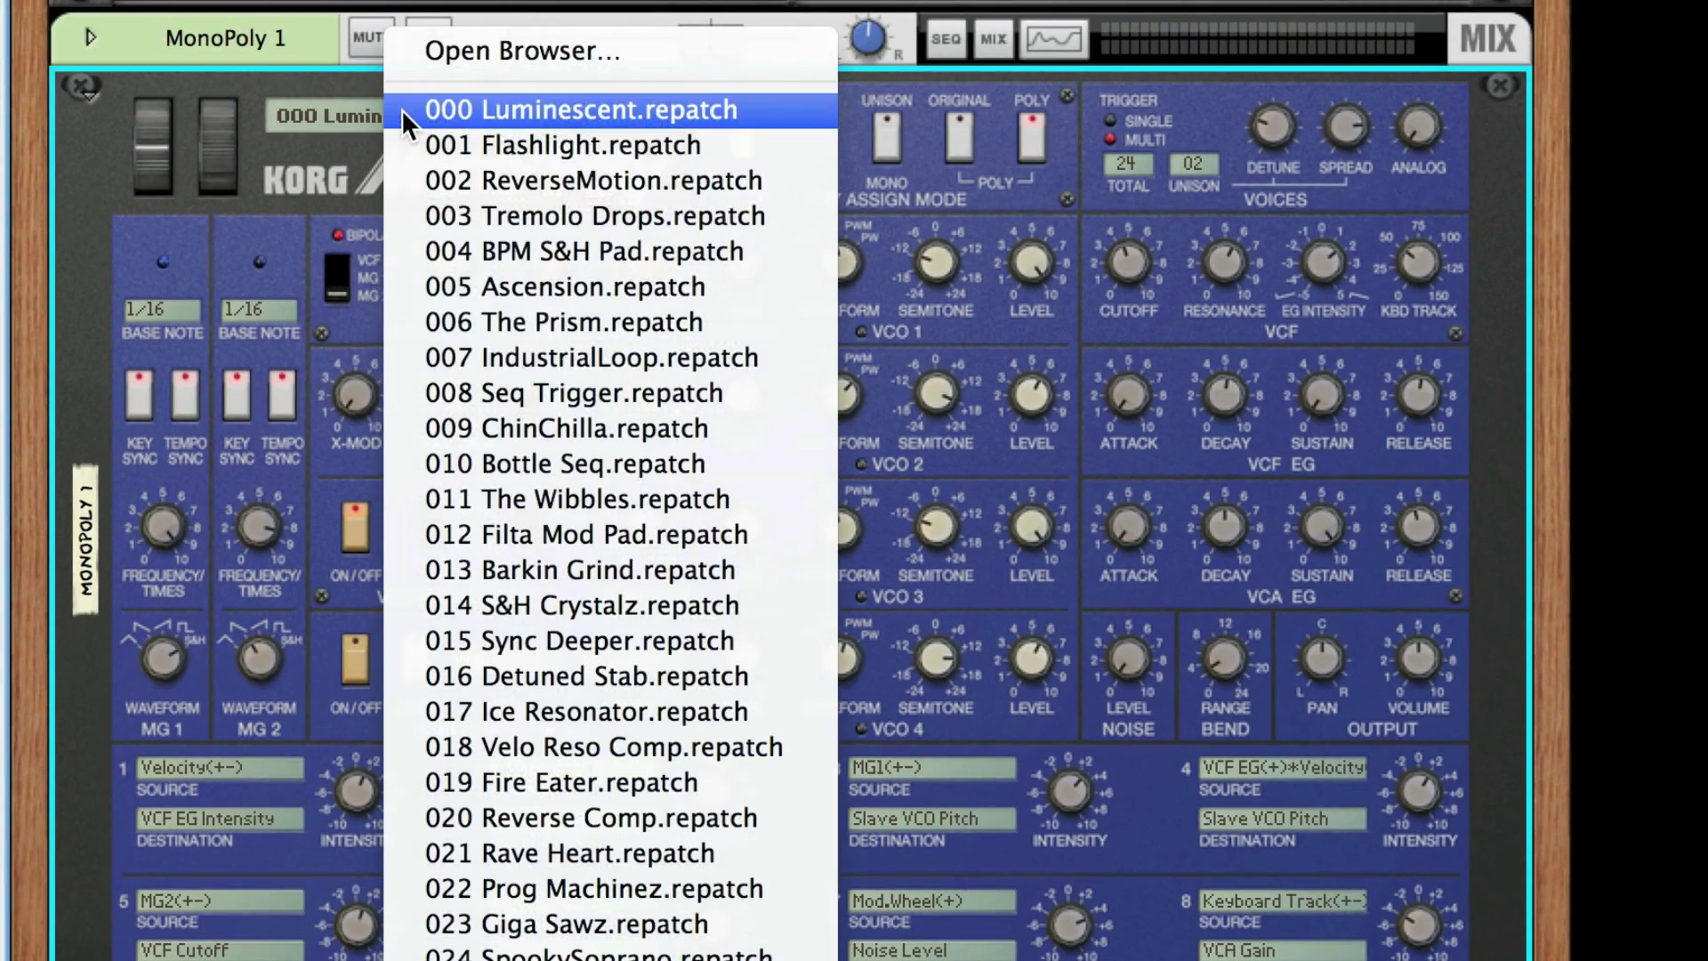
click(418, 388)
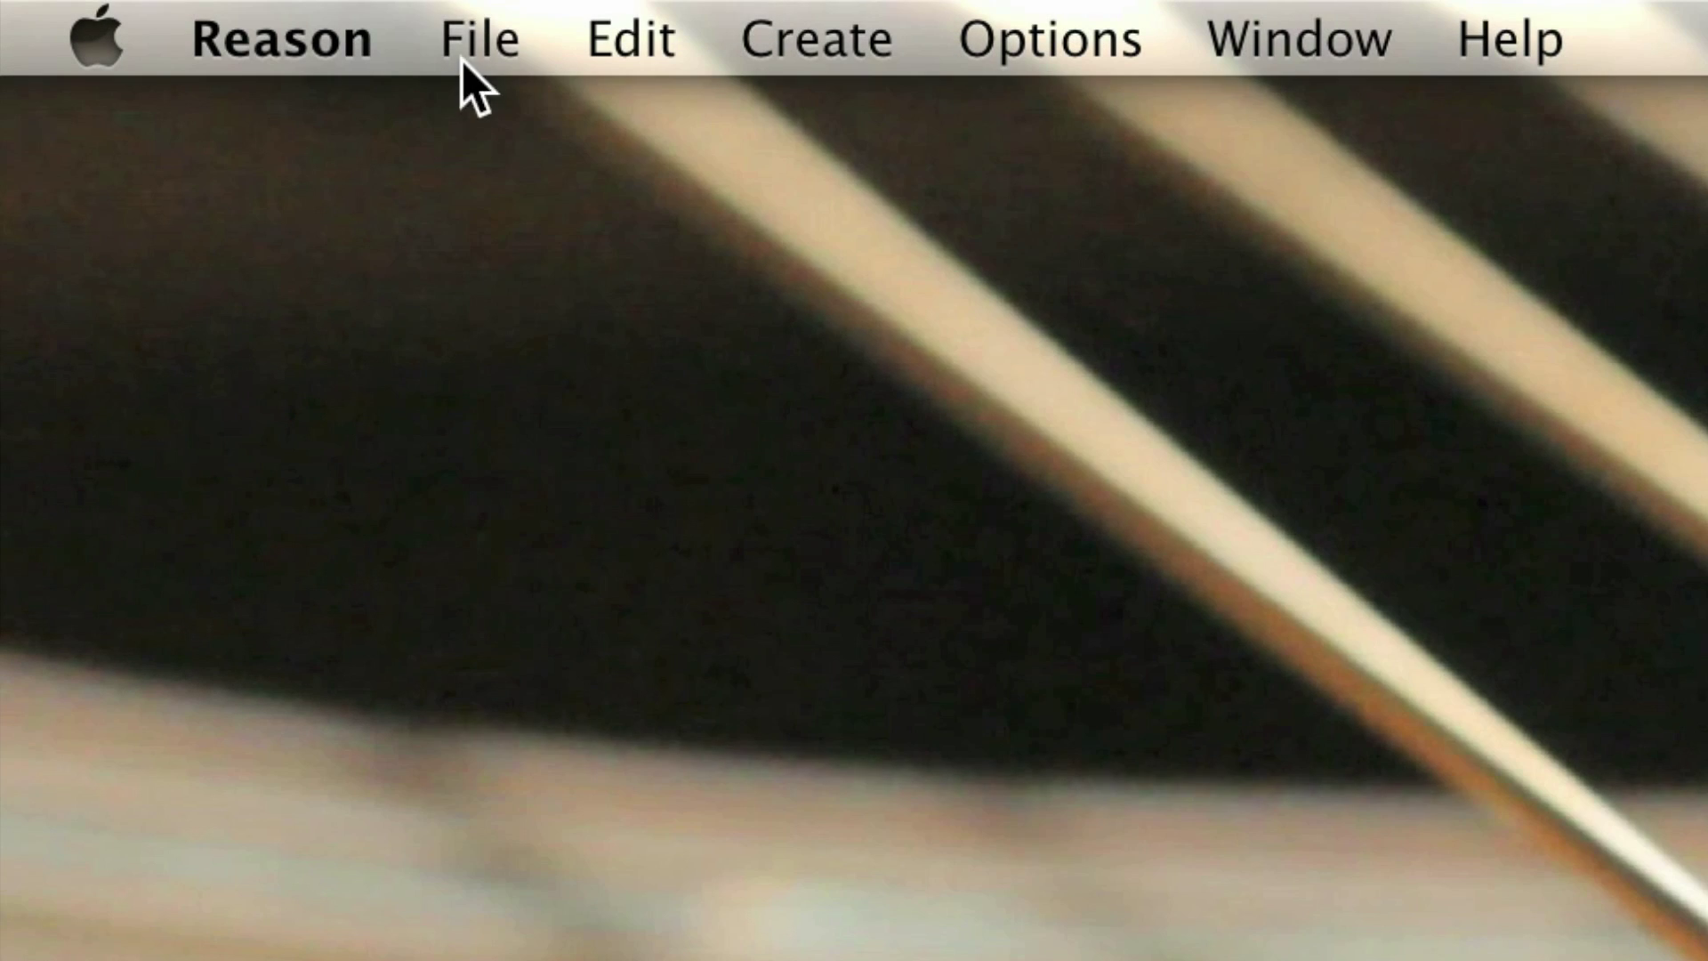
Open TGIF.reason, start playback, and reveal the Light Melody Subtractor in the rack.
click(466, 53)
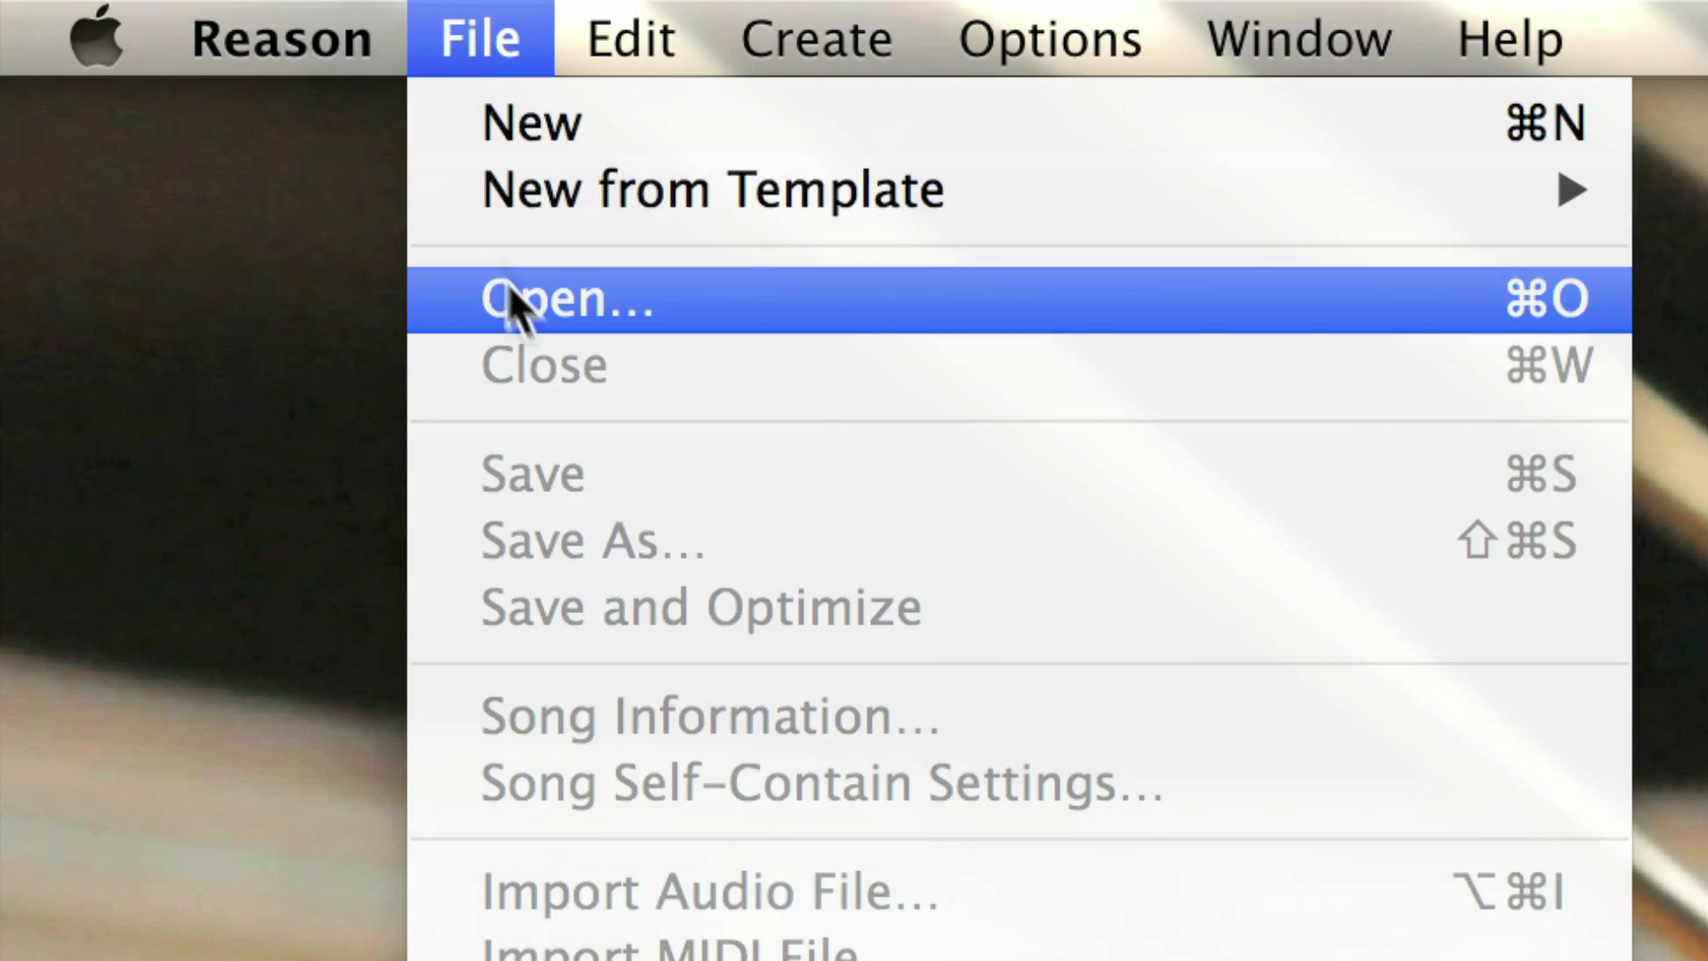
click(515, 315)
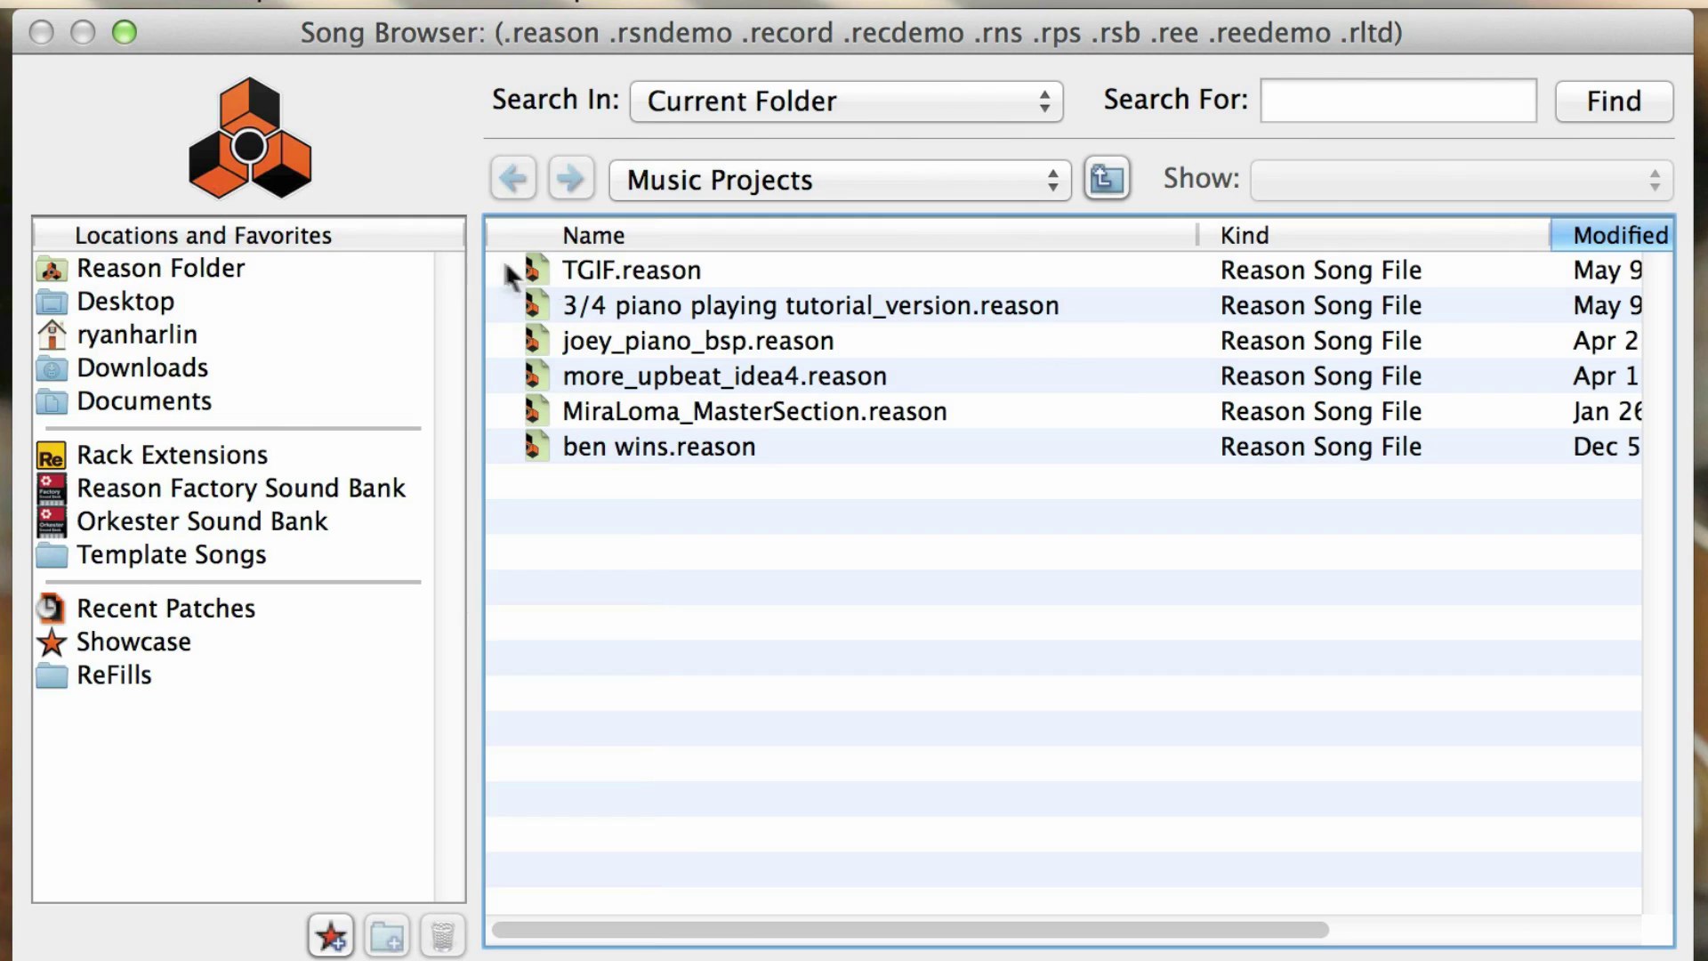
double_click(572, 271)
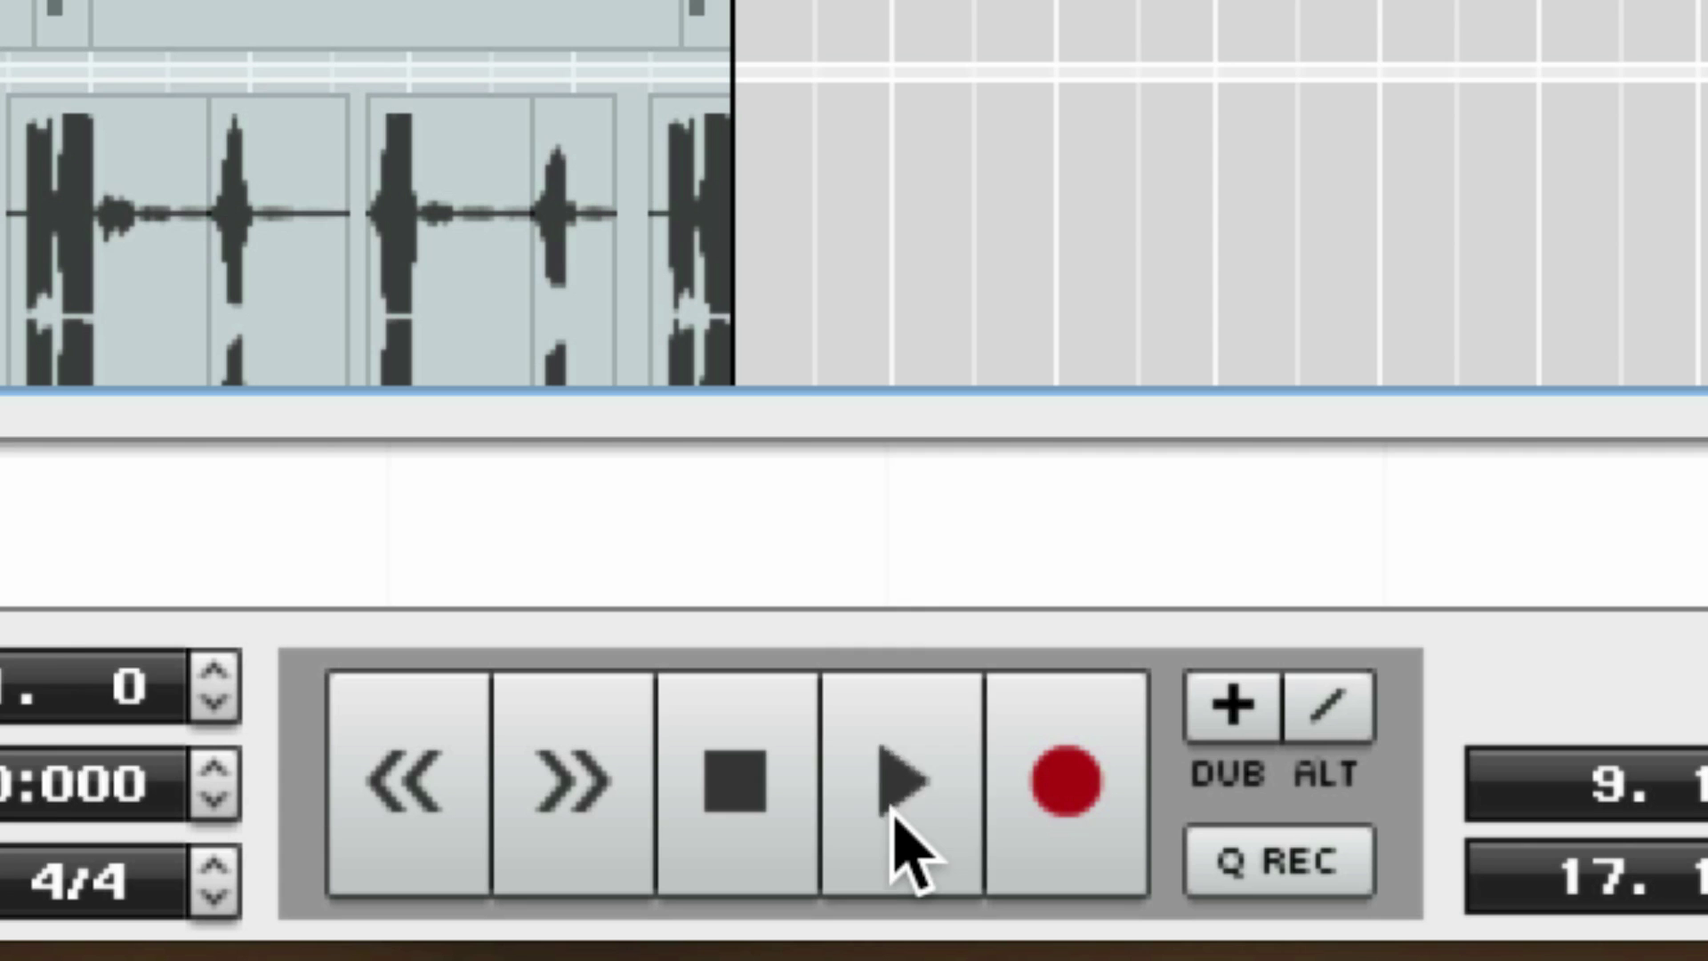
click(900, 845)
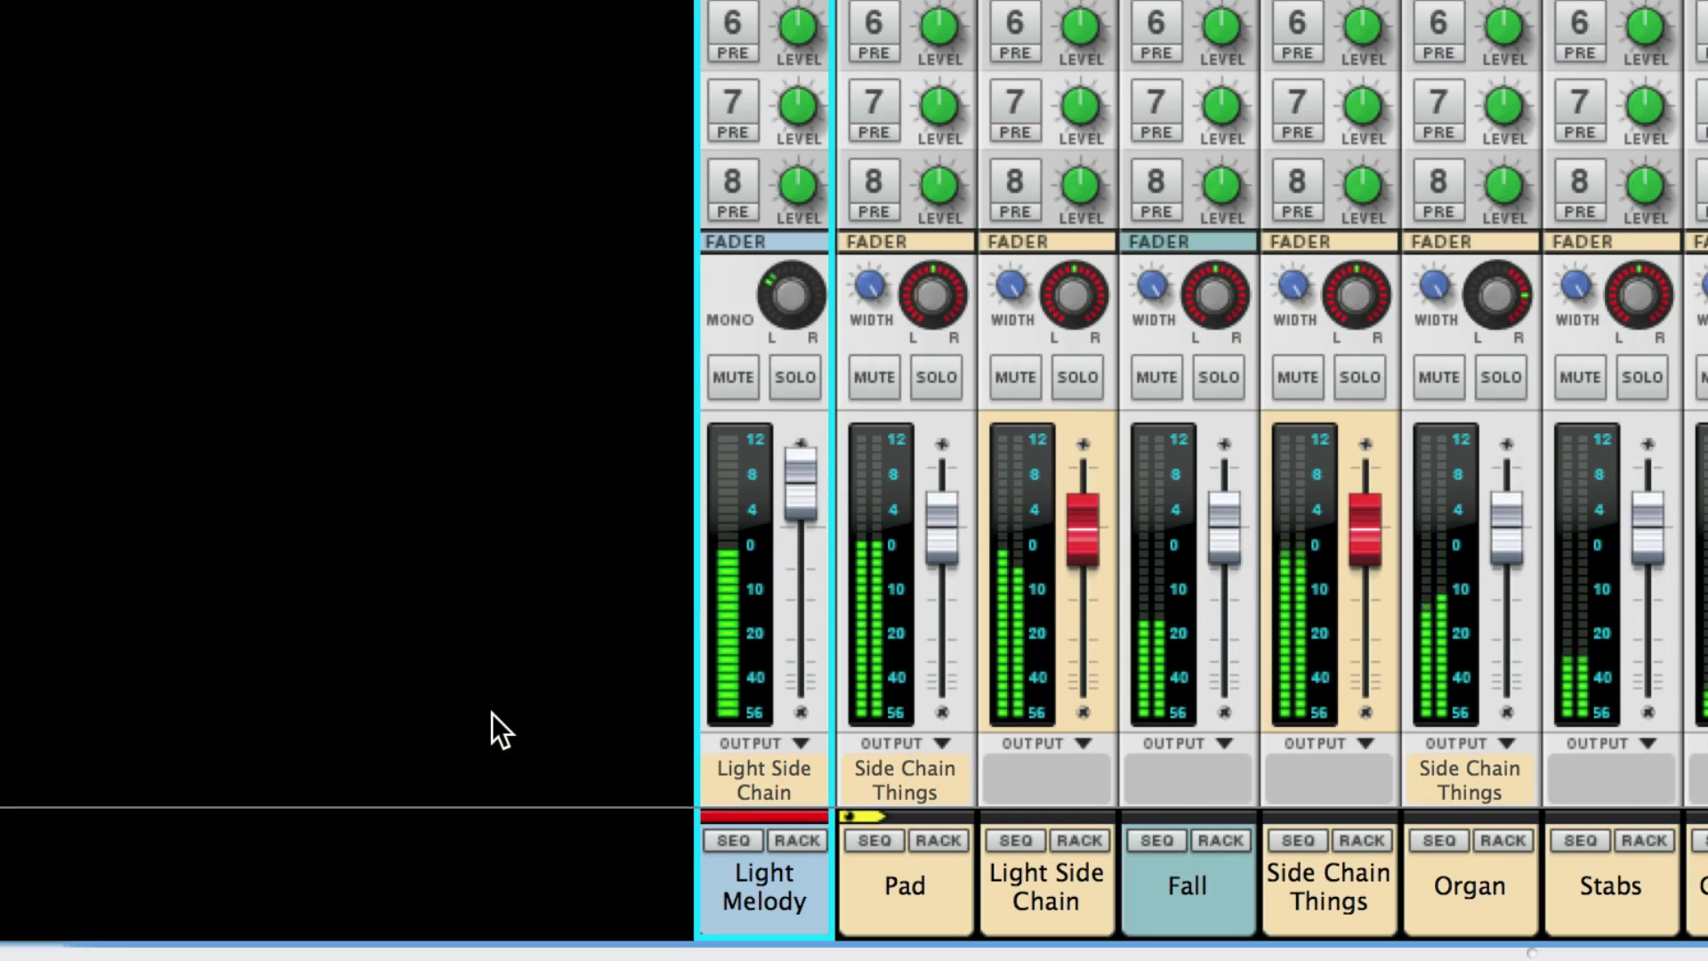
click(758, 859)
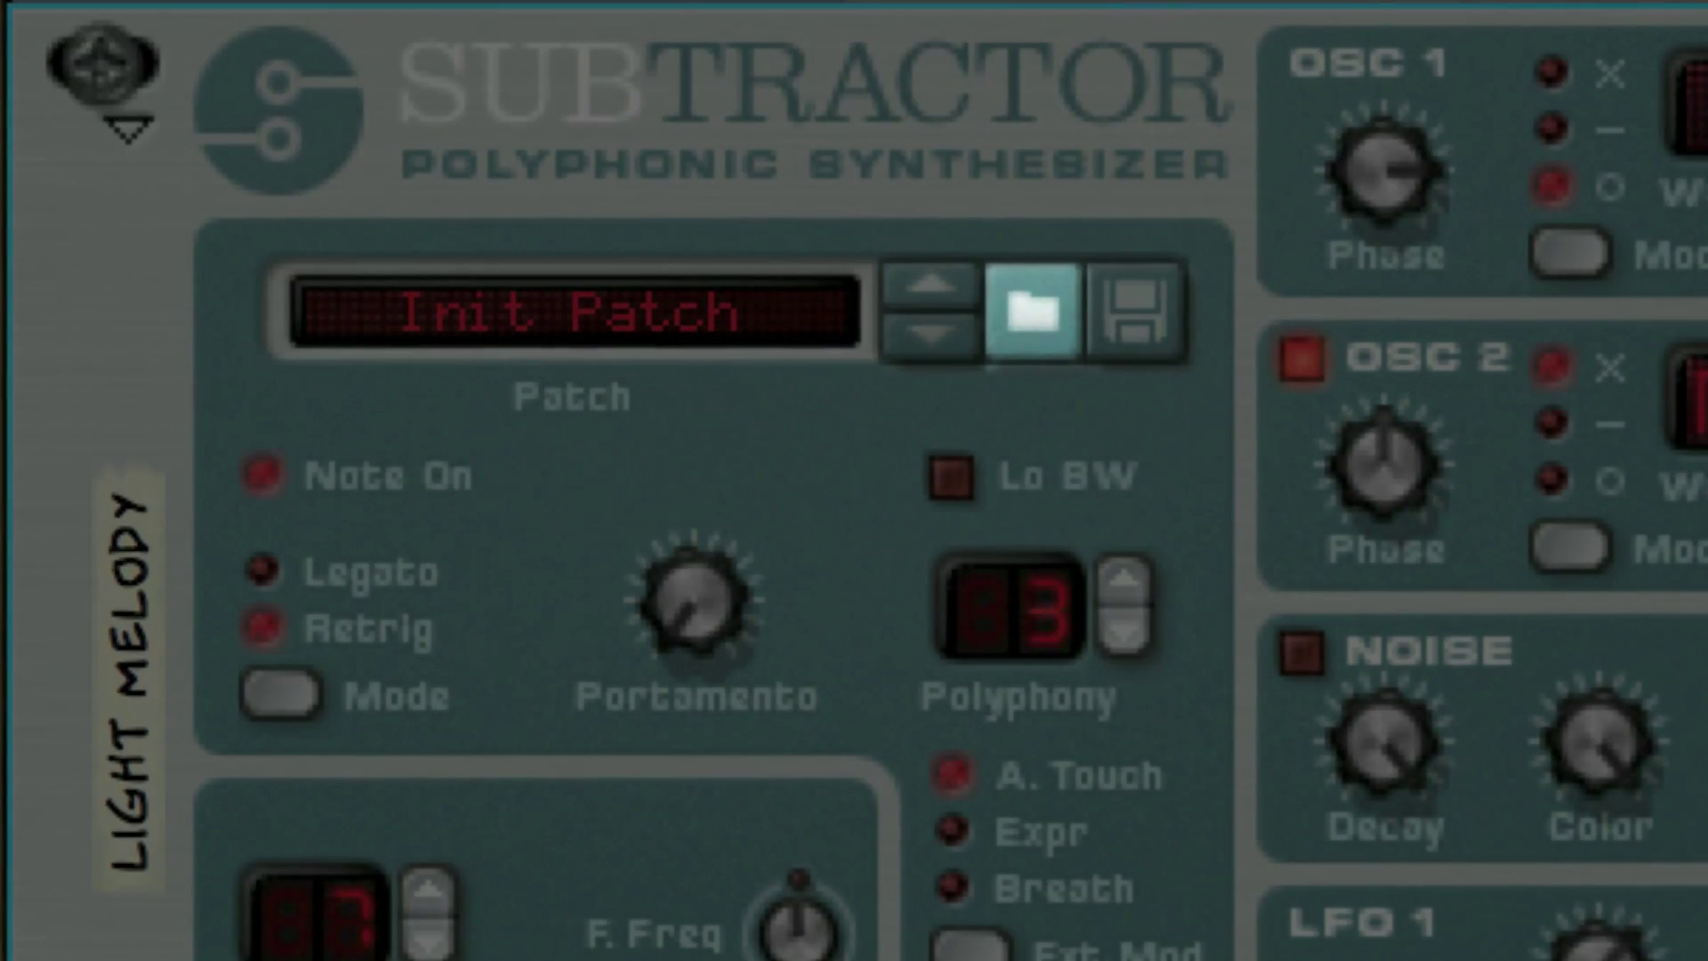
Browse the Synapse Antidote Synthesizer patches from the Subtractor, showing all instrument patches.
click(1029, 354)
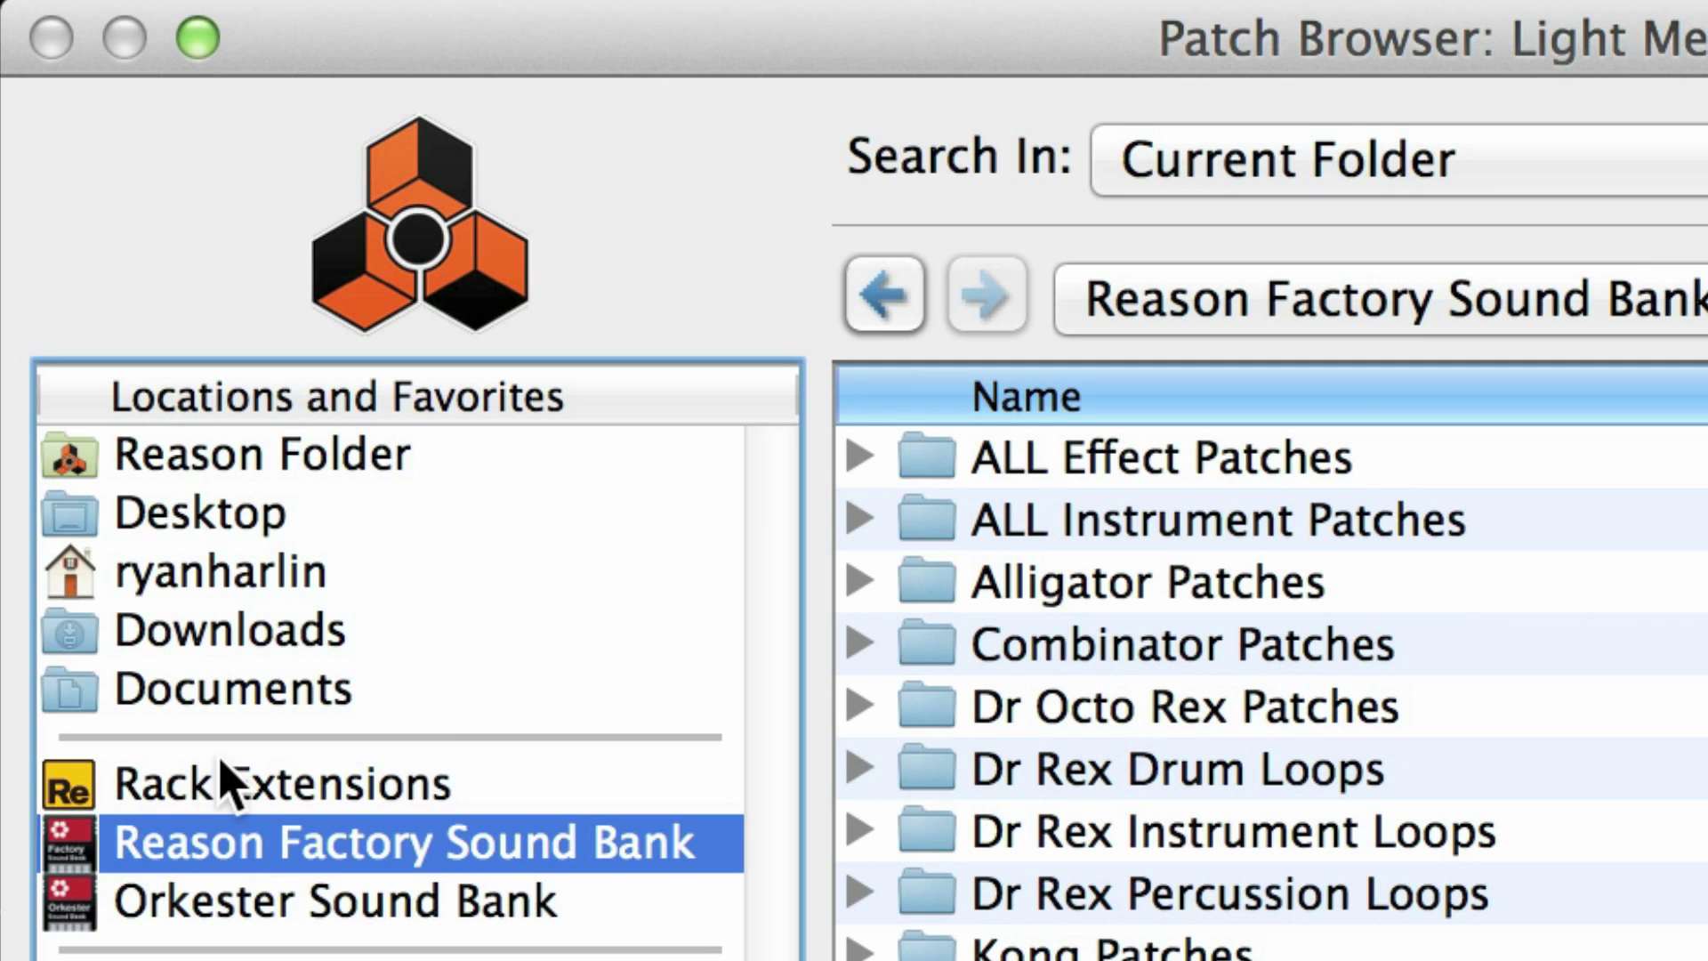
click(222, 766)
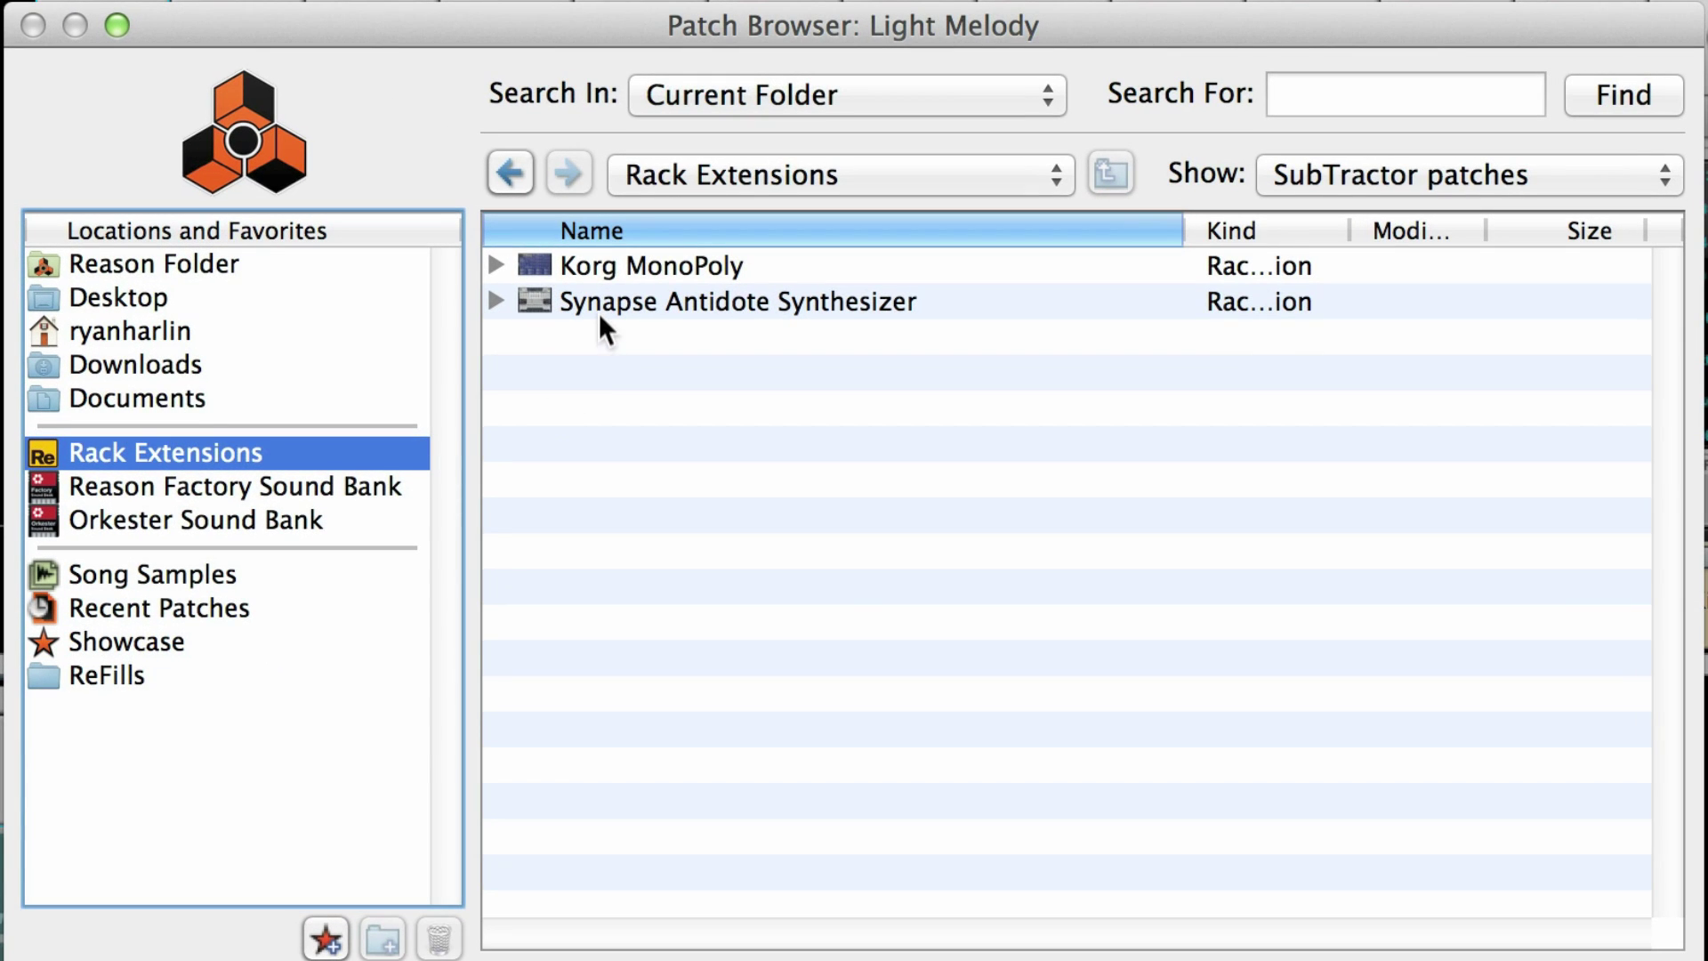
double_click(599, 302)
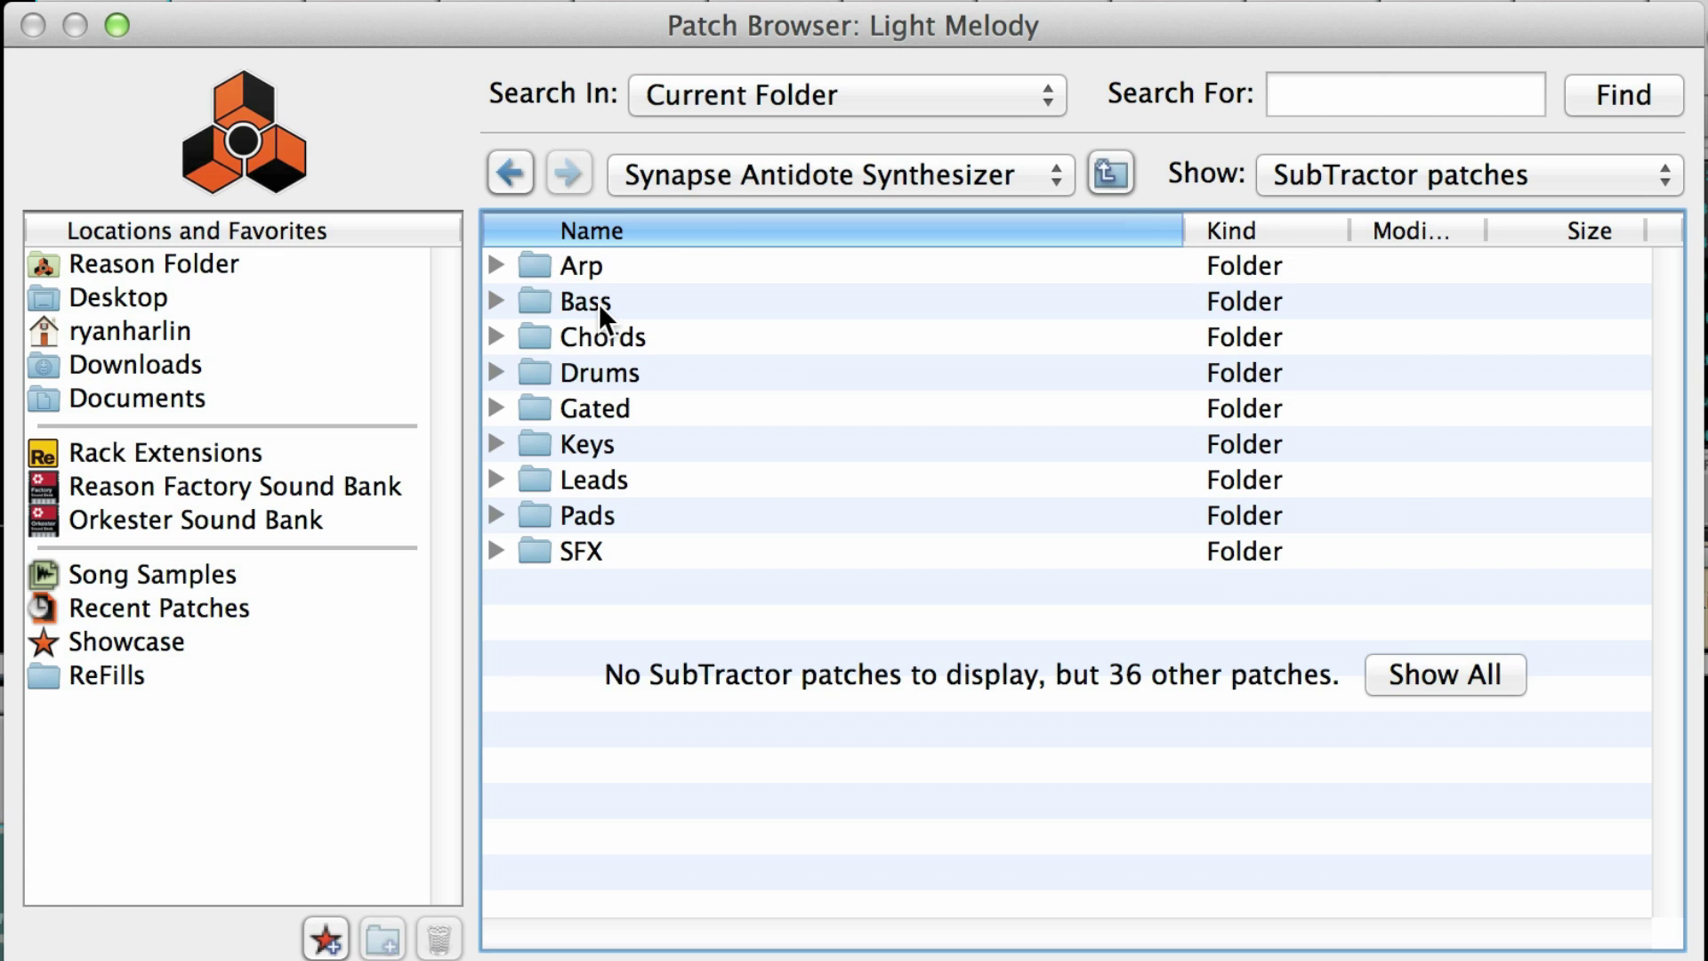
click(1384, 676)
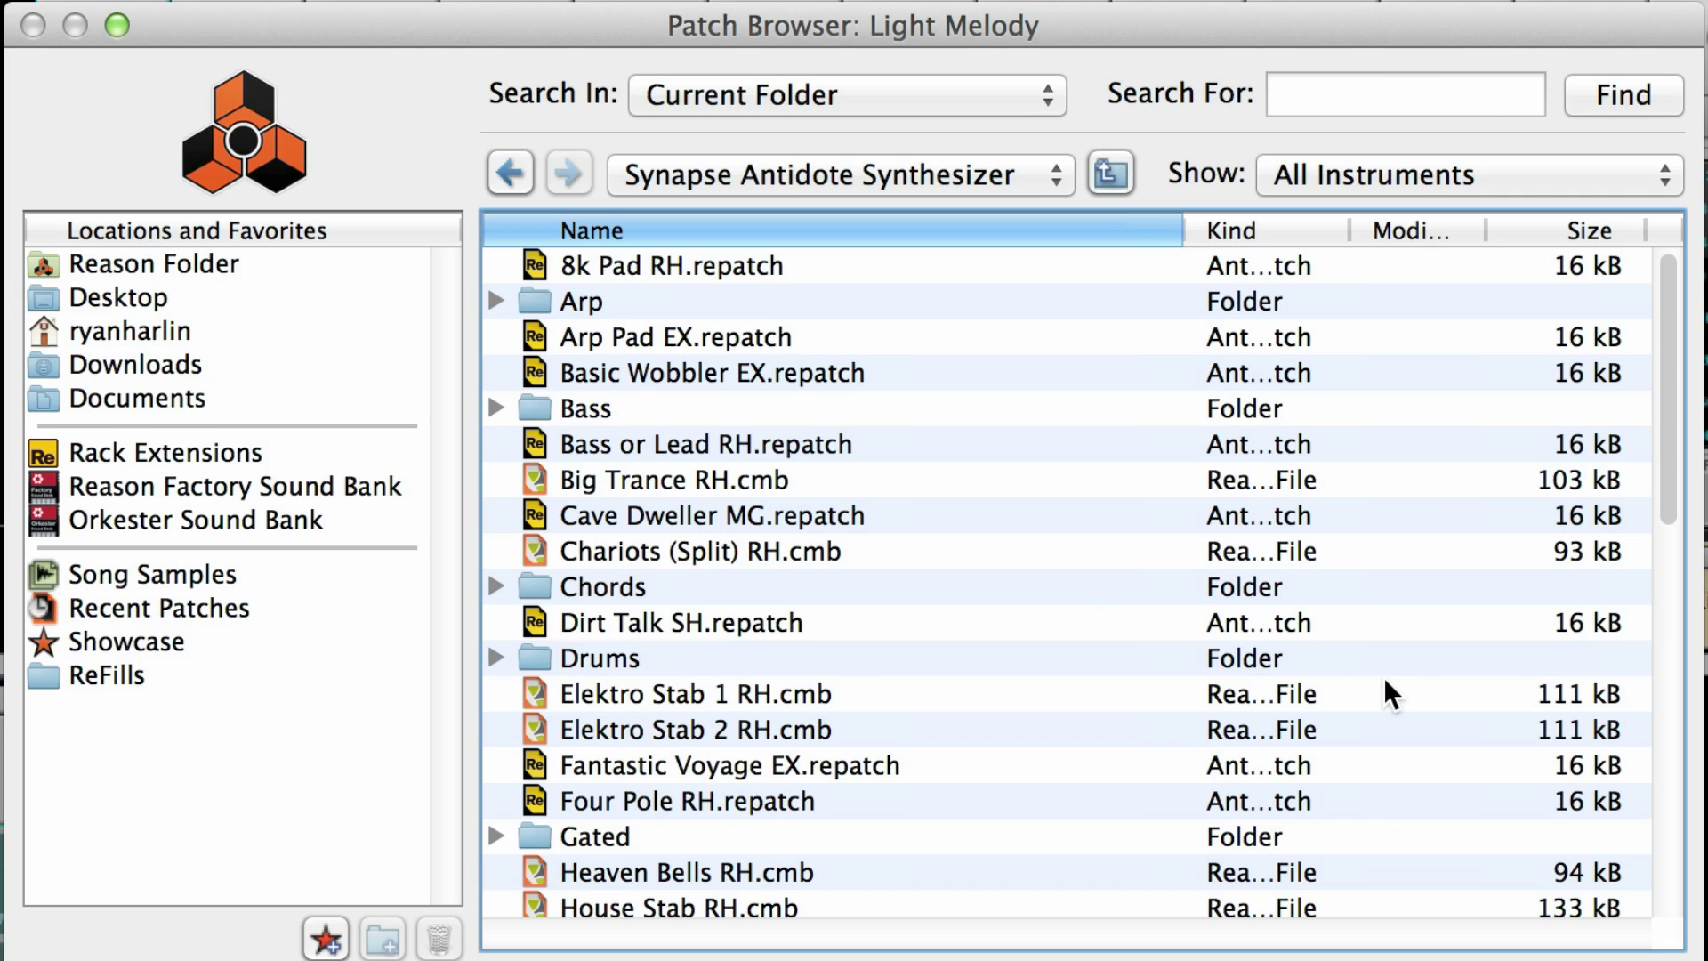
Audition Basic Wobbler EX and Dirt Talk SH, then load Planet Trance EX over the Subtractor.
click(605, 360)
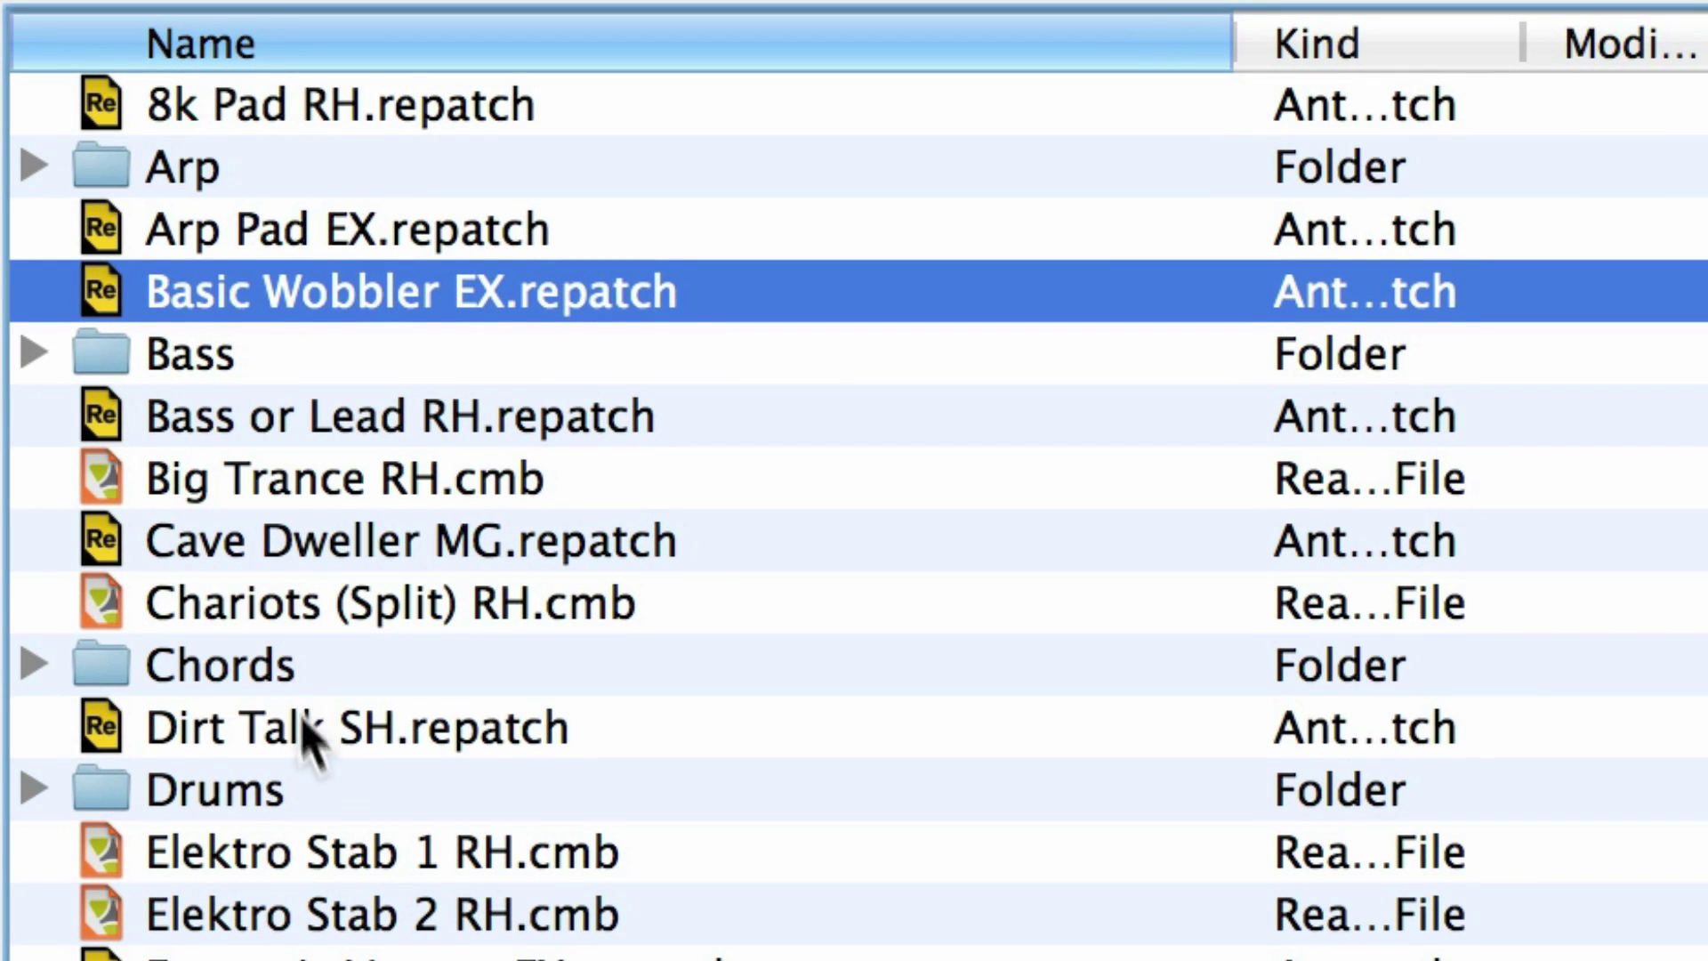
click(307, 734)
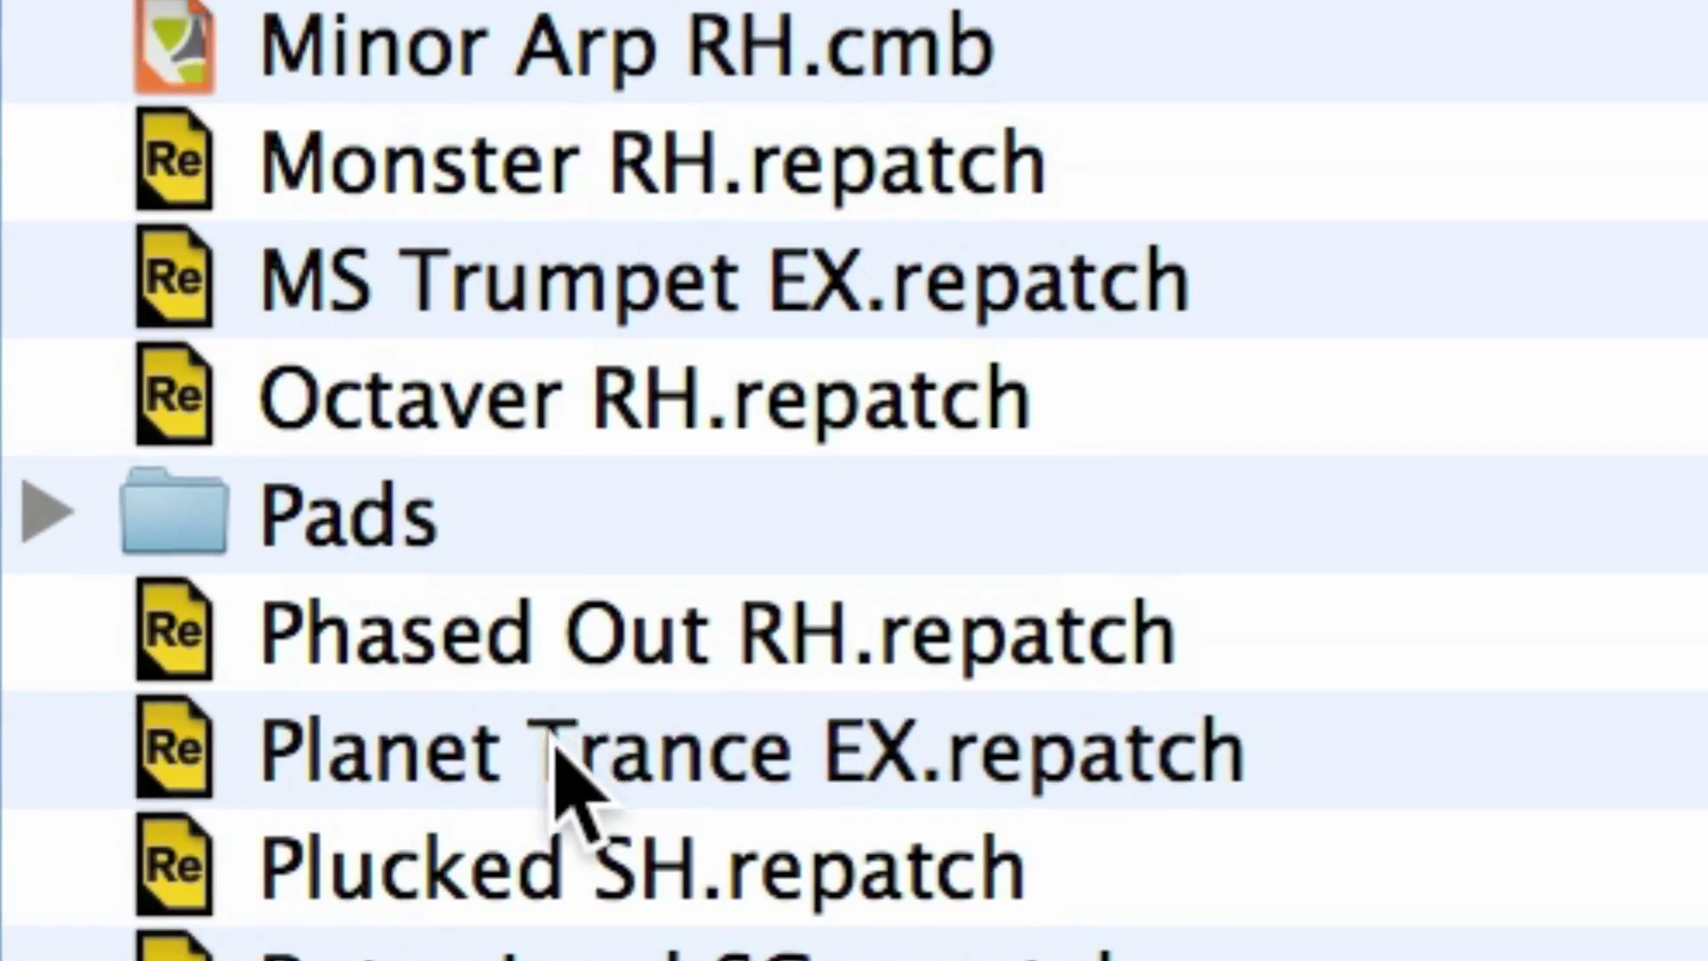
click(560, 751)
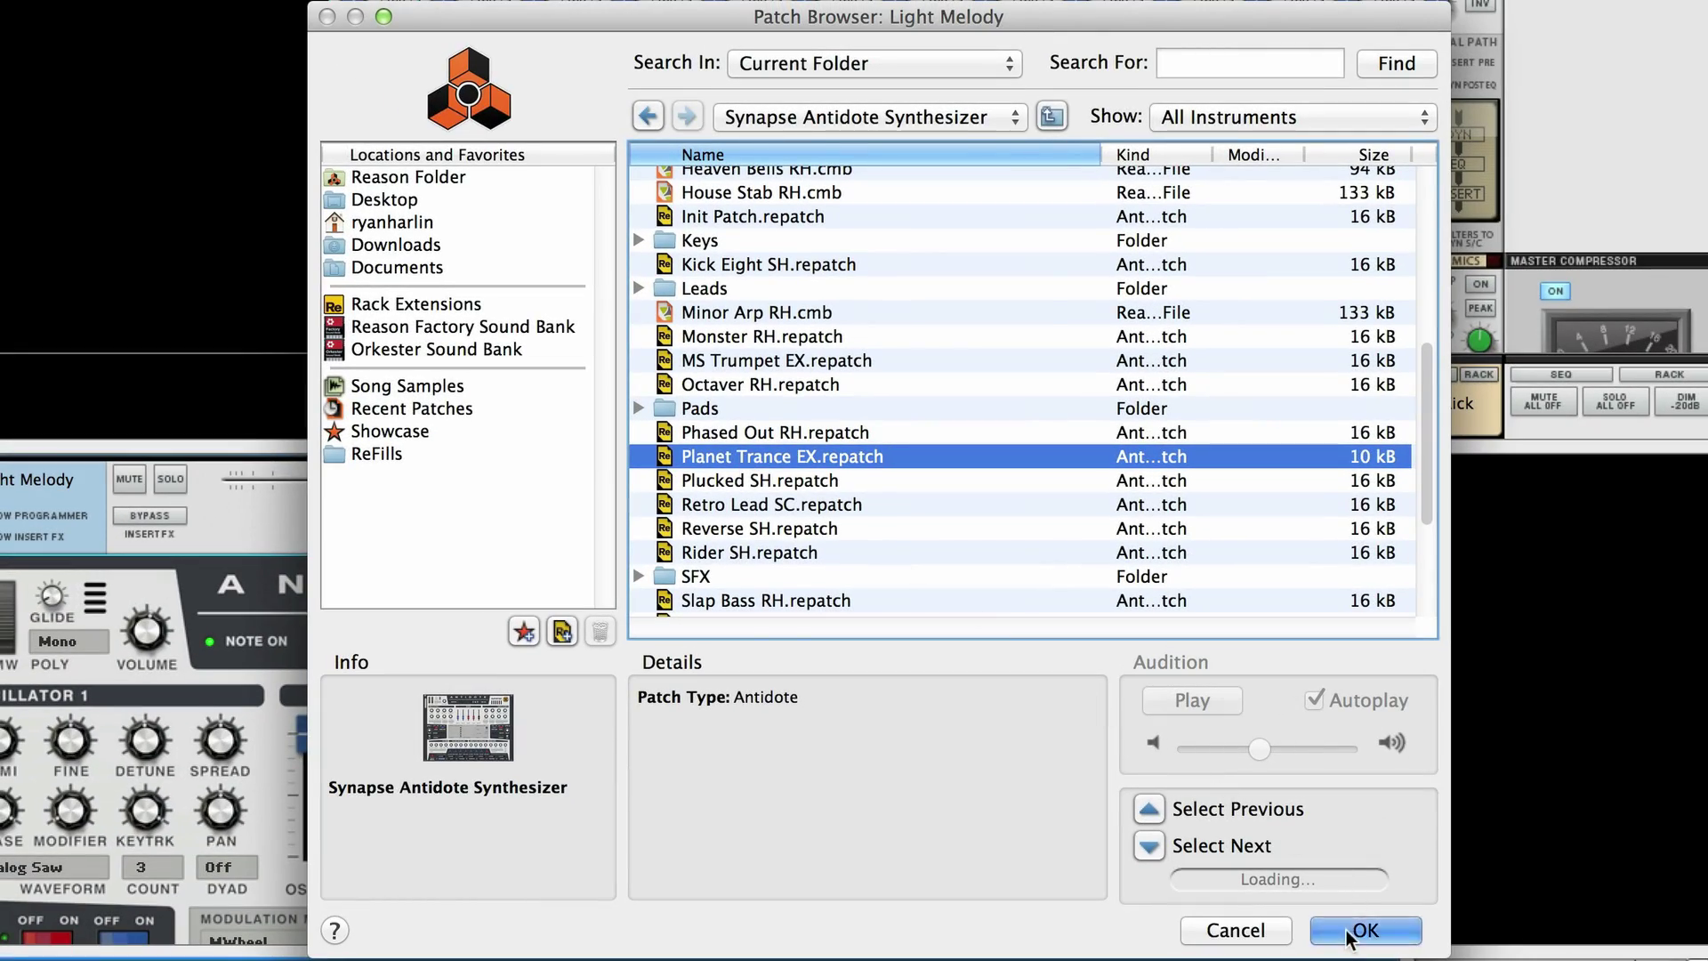
click(1363, 931)
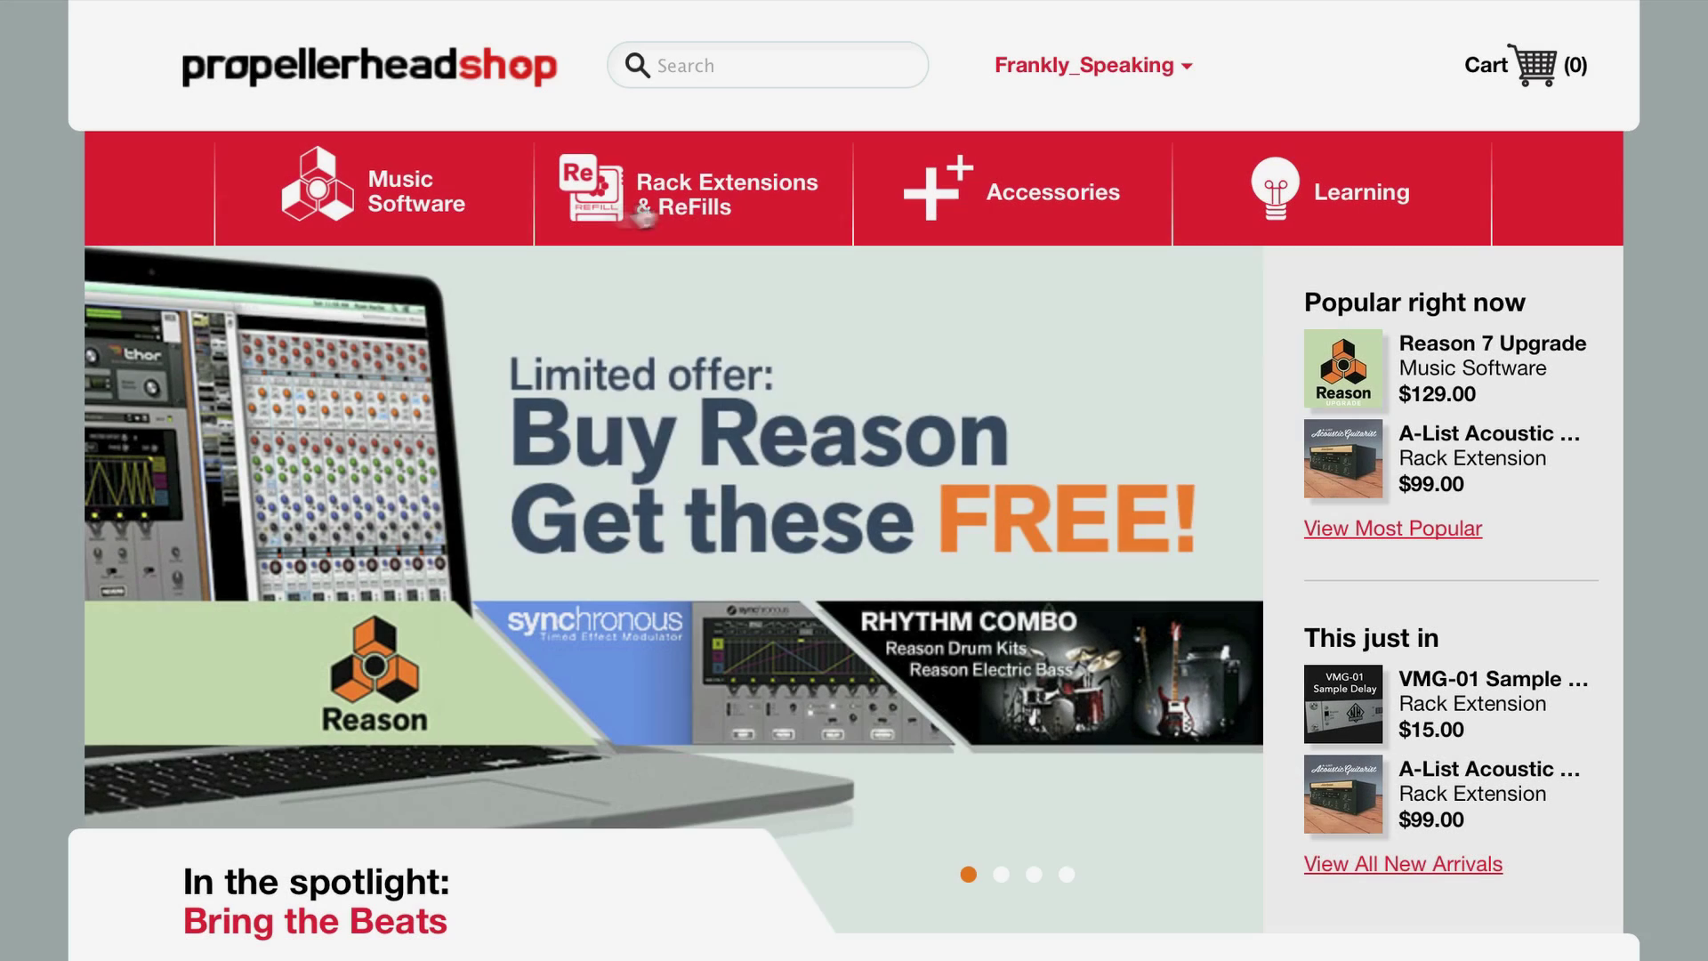
Open the shop's Rack Extensions listing from the Rack Extensions & ReFills menu.
mouse_move(701, 211)
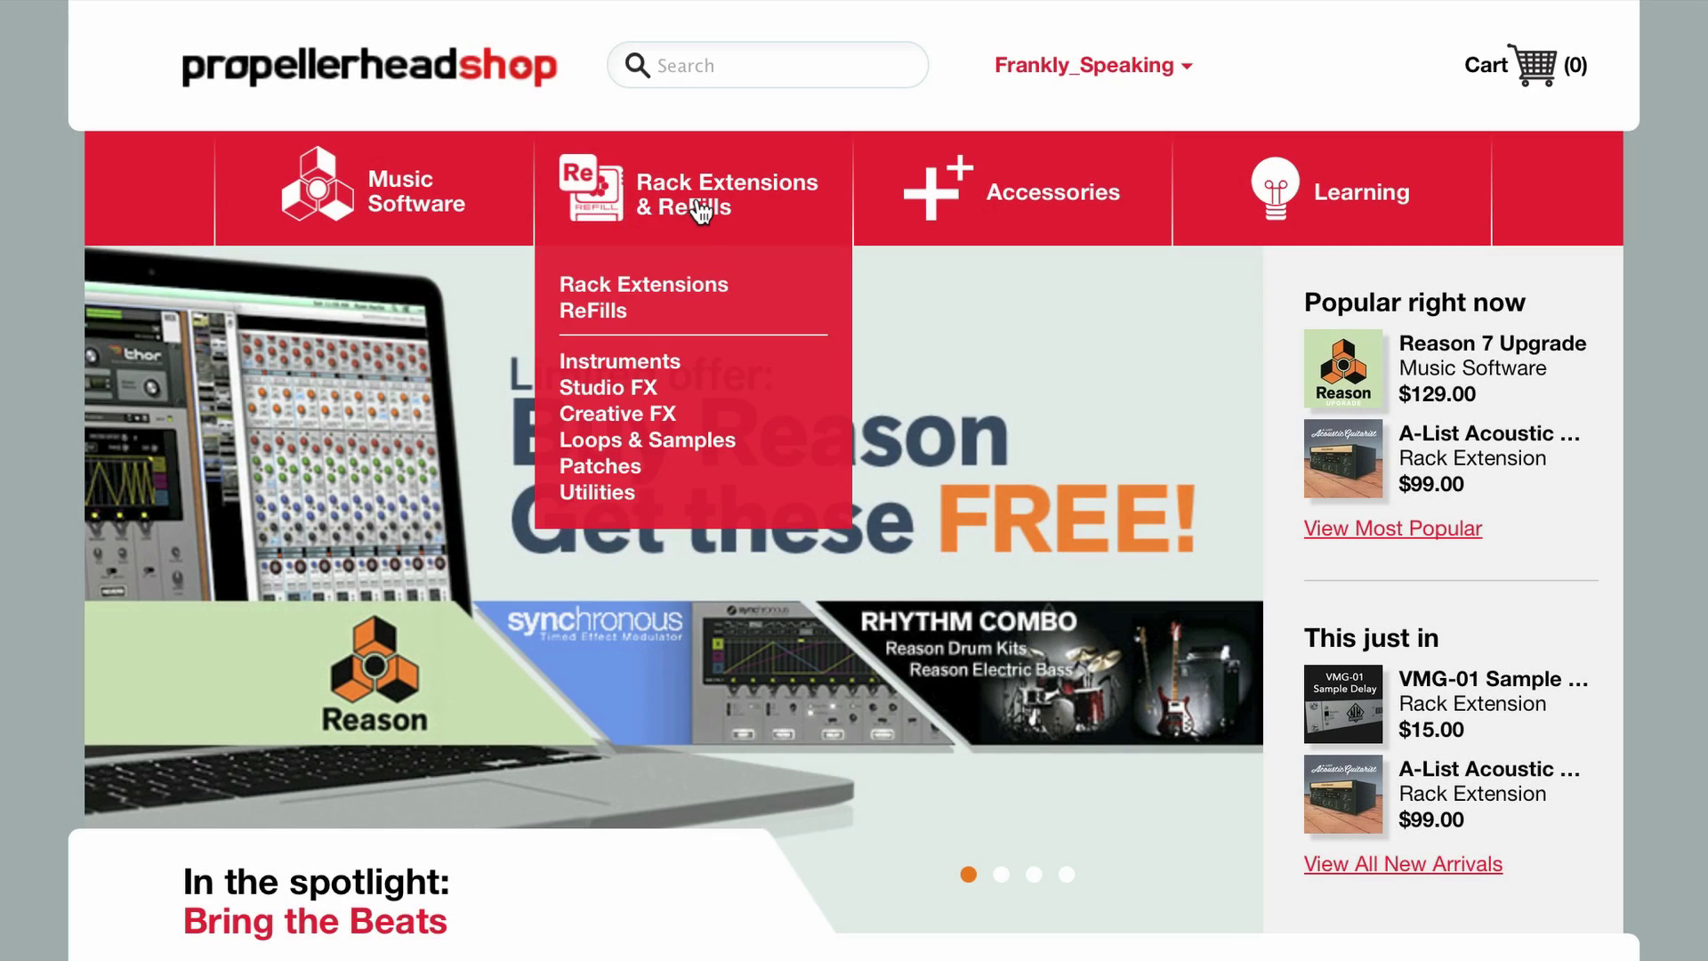
click(698, 301)
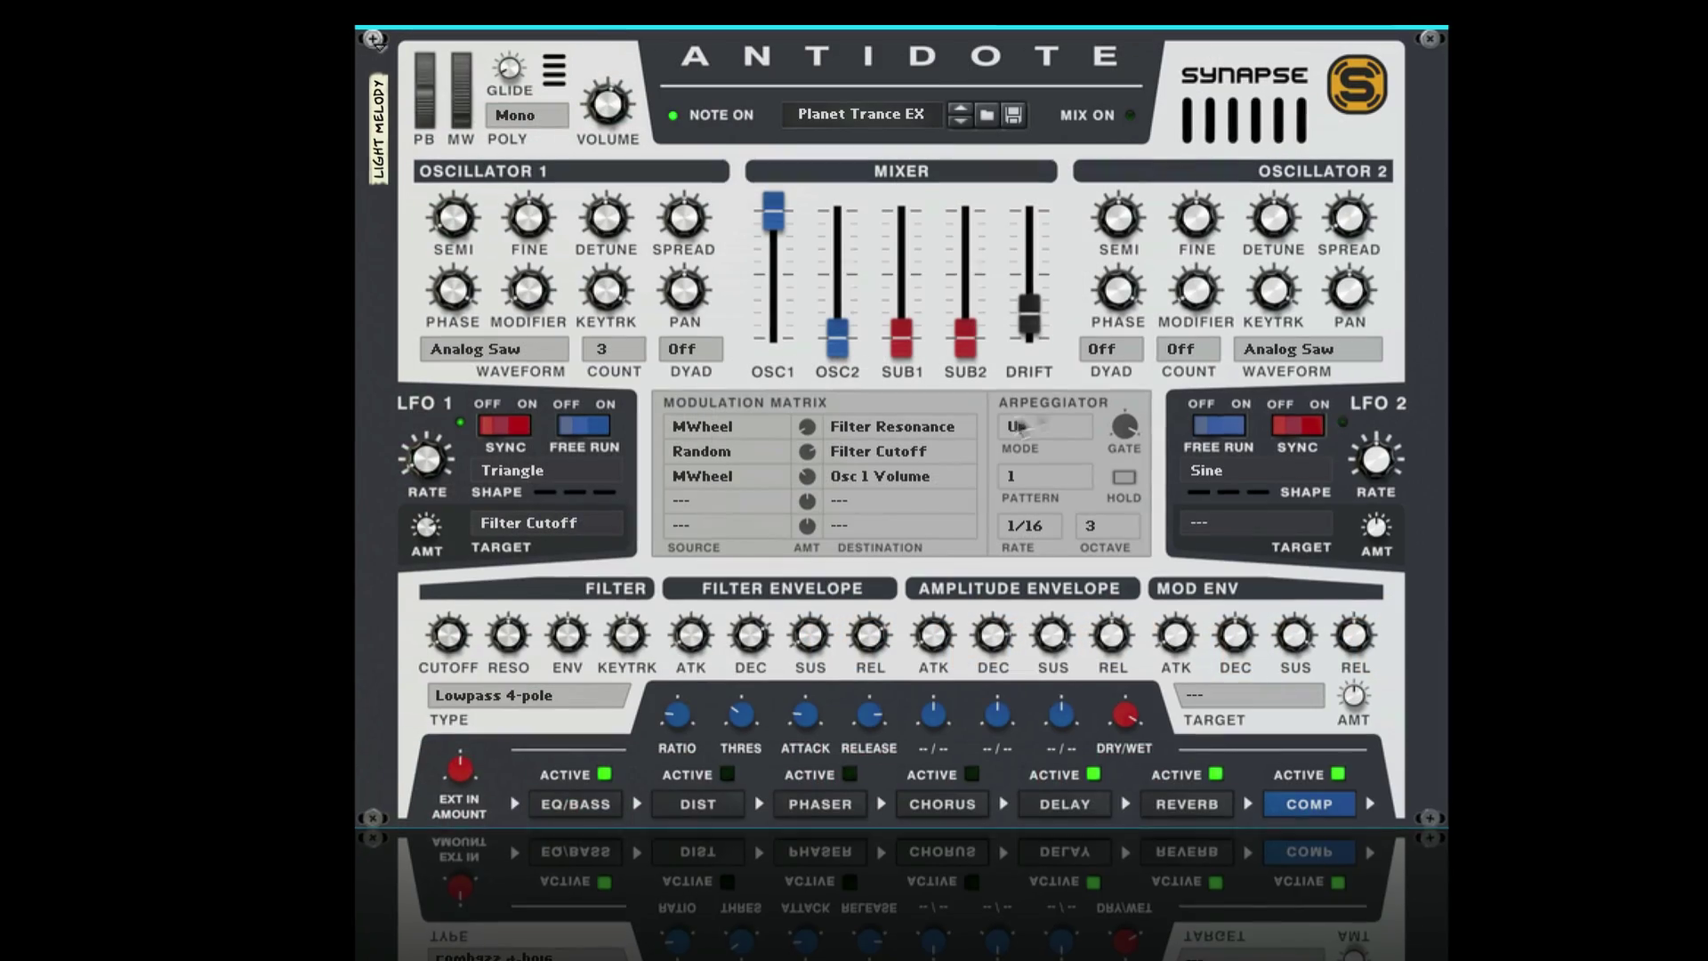
Set Antidote's Oscillator 2 count to 1, raise the OSC2 fader, and switch MonoPoly to Unison.
click(1197, 353)
click(1210, 378)
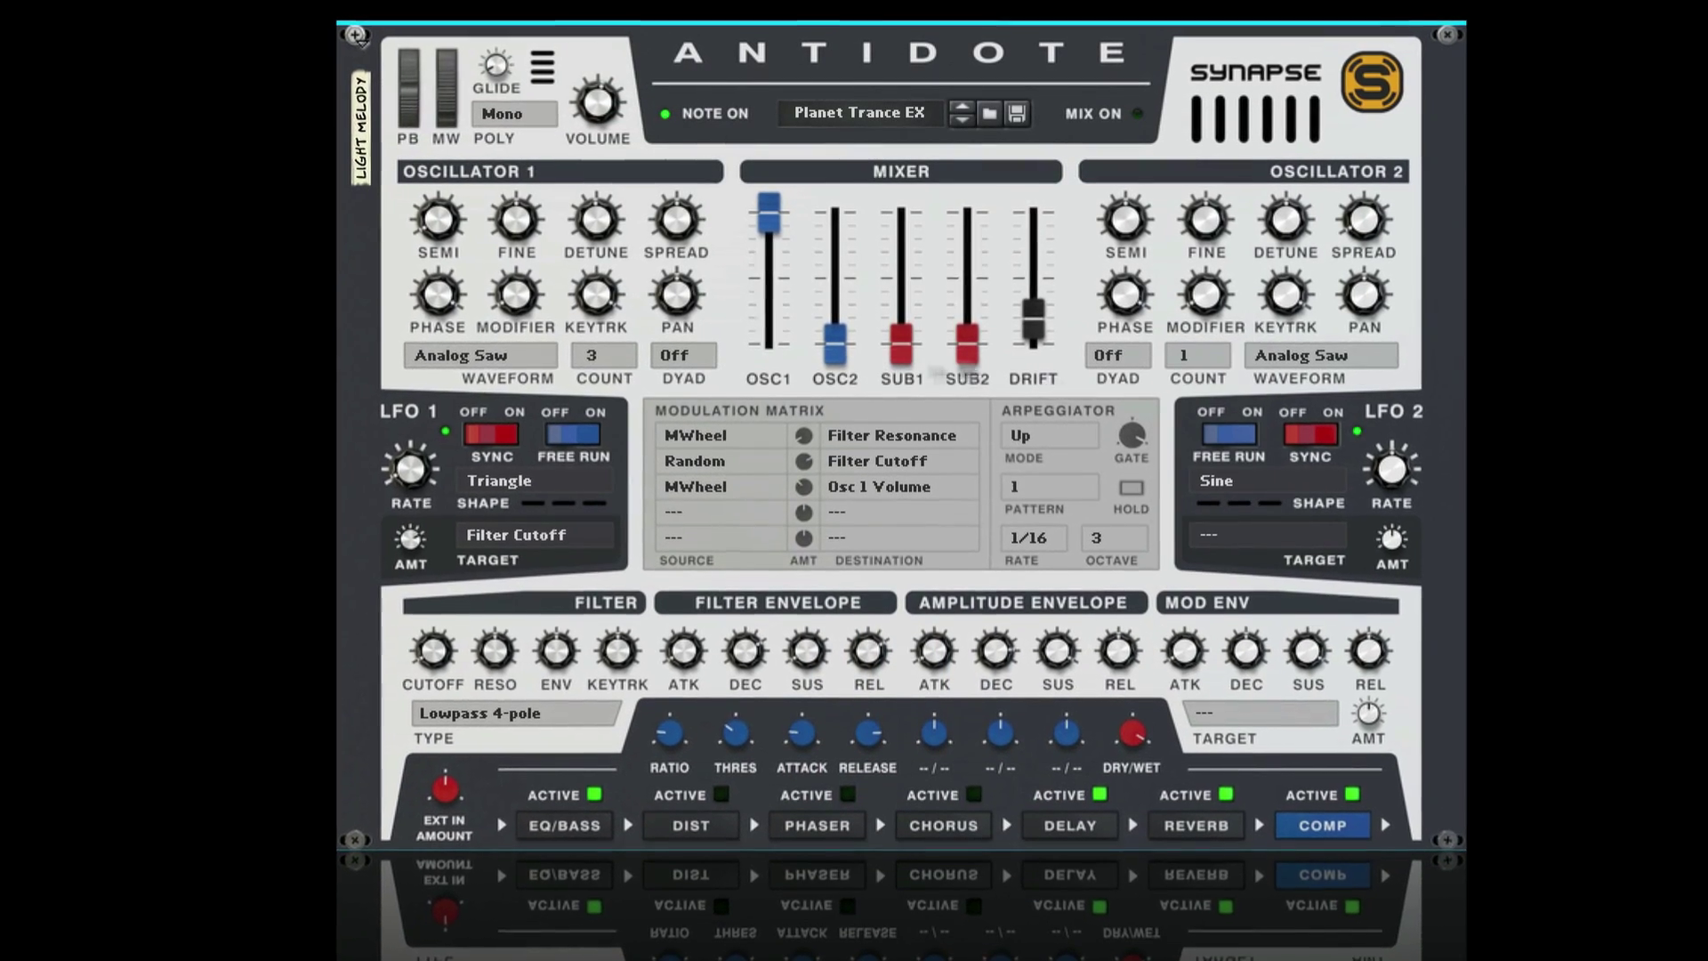
drag(834, 339, 831, 272)
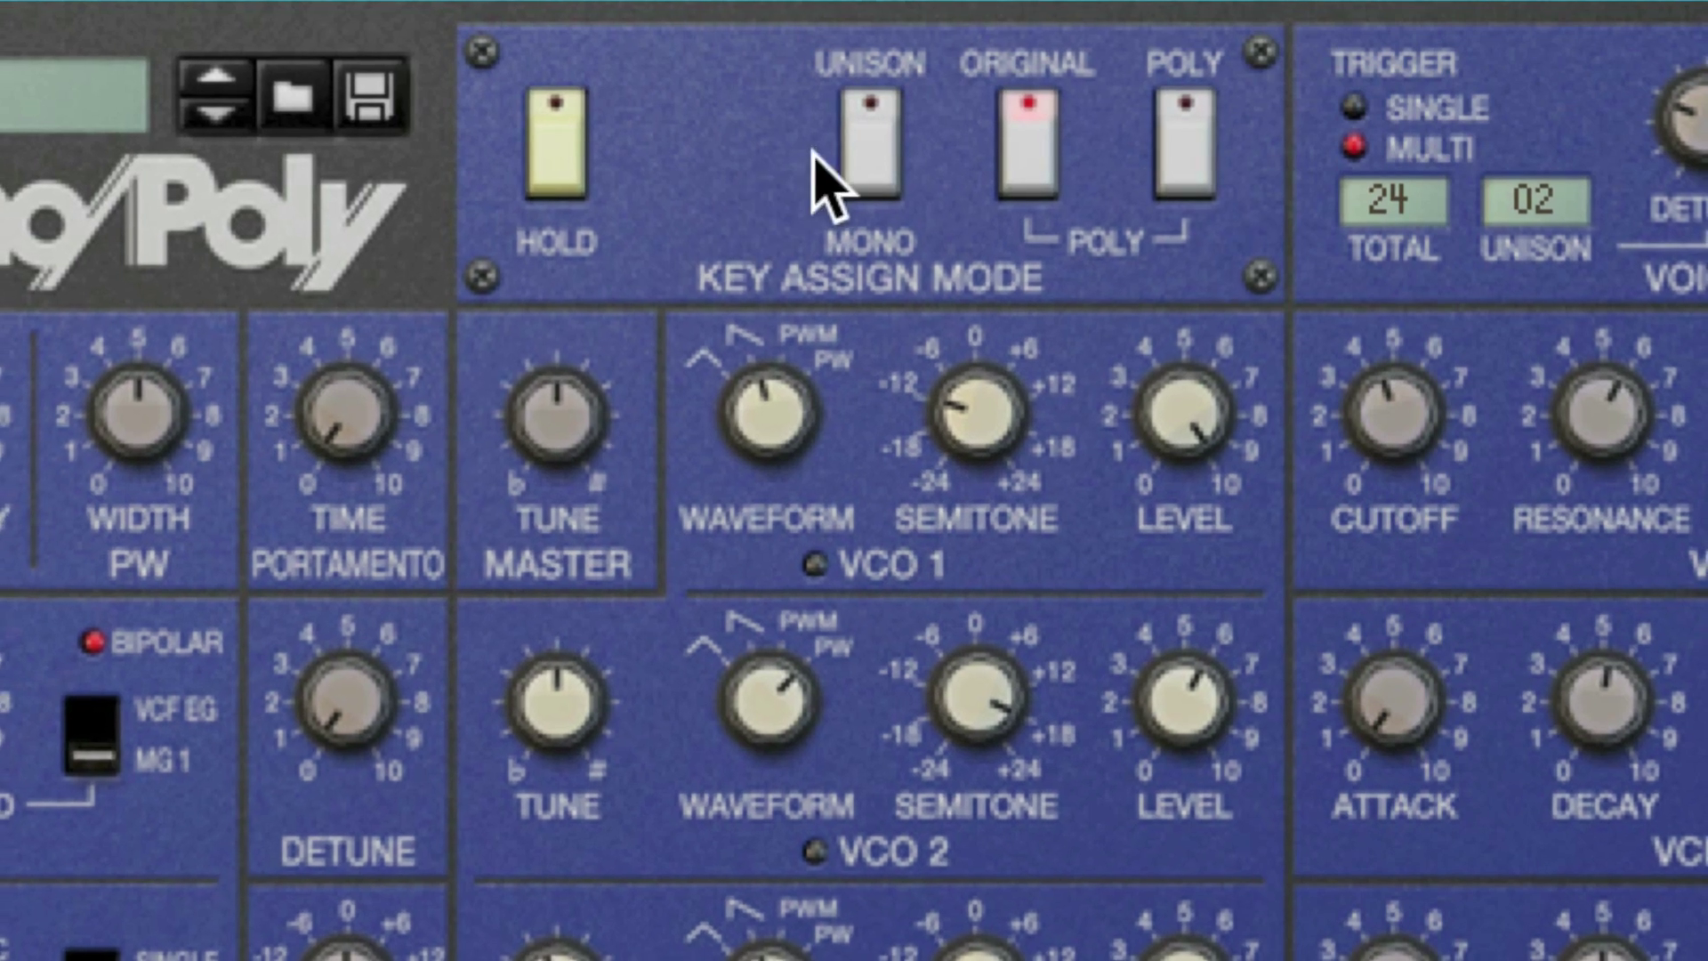
click(875, 159)
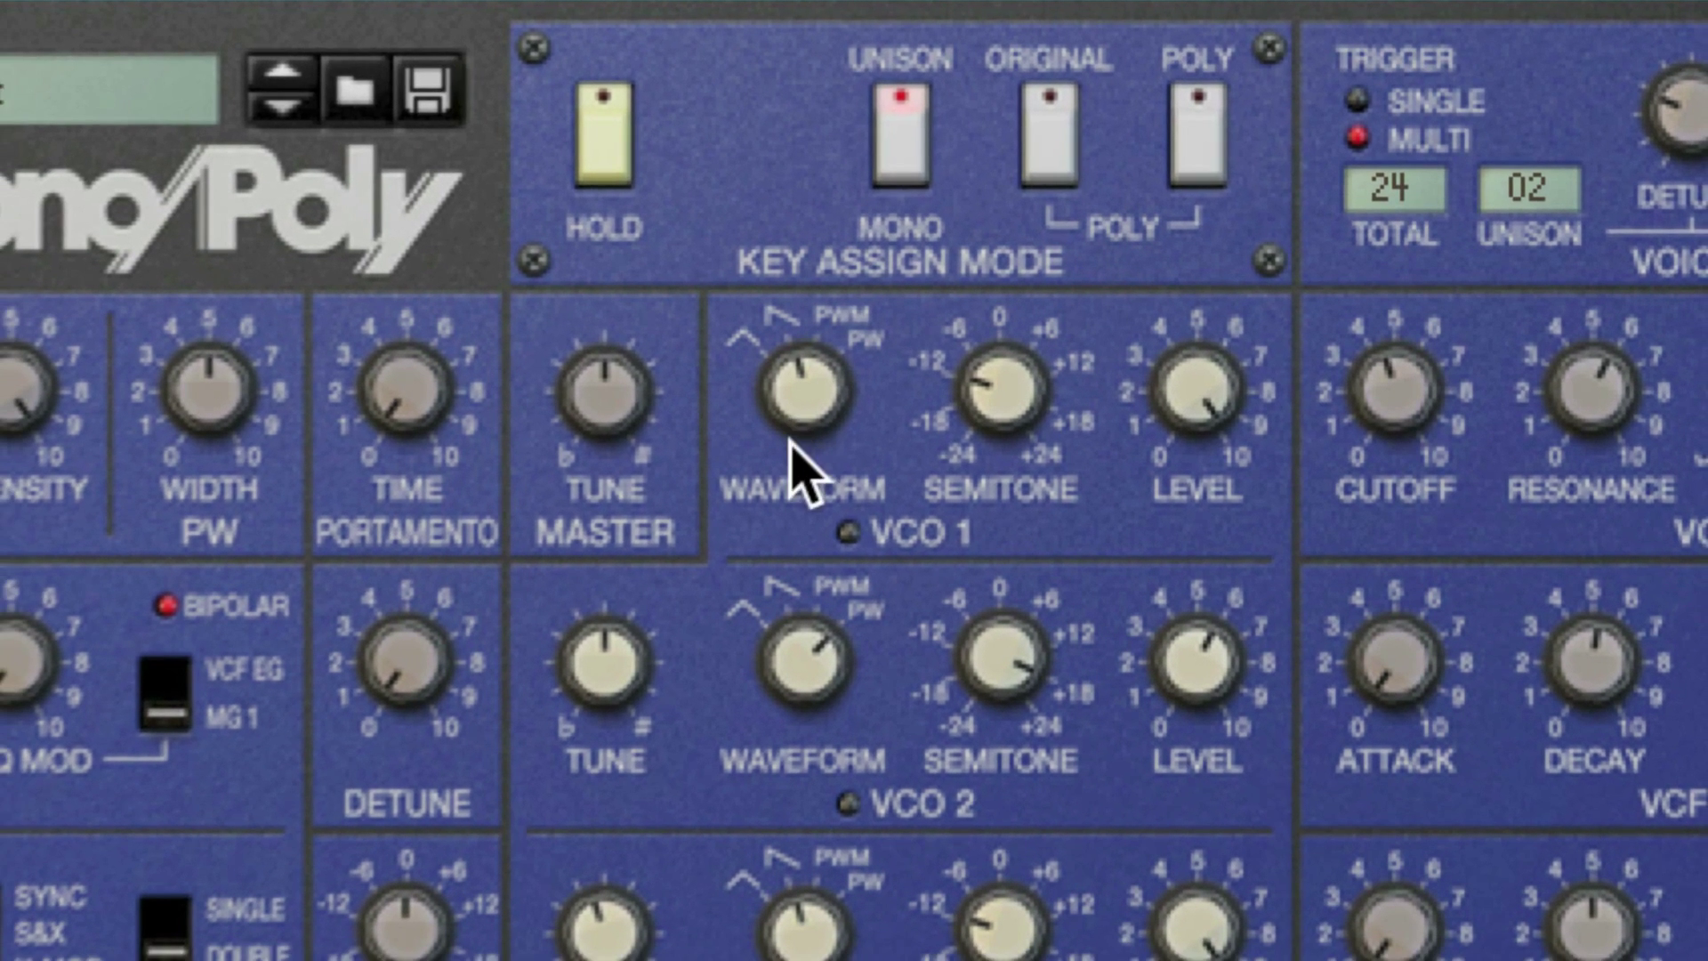